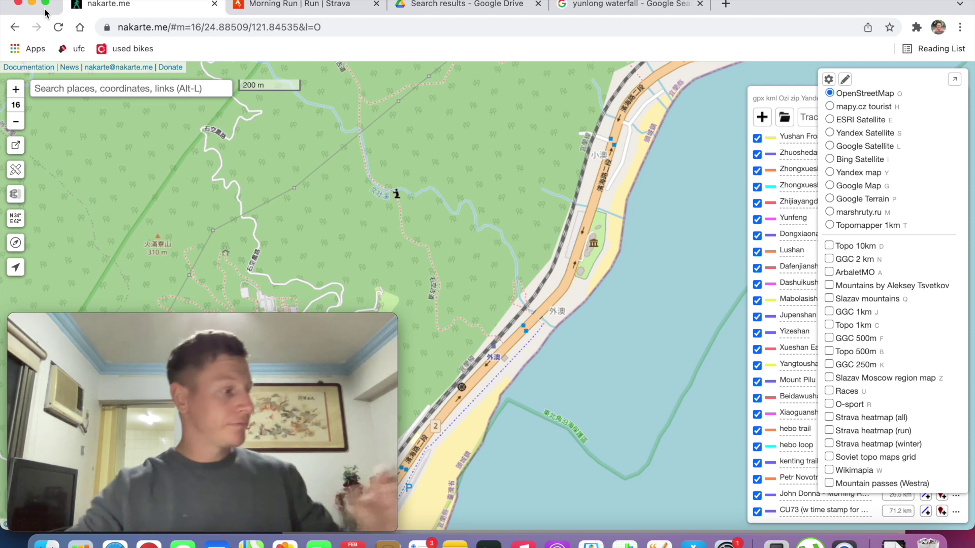
Step: Reload the nakarte.me site from the address bar
left_click(394, 27)
type("na")
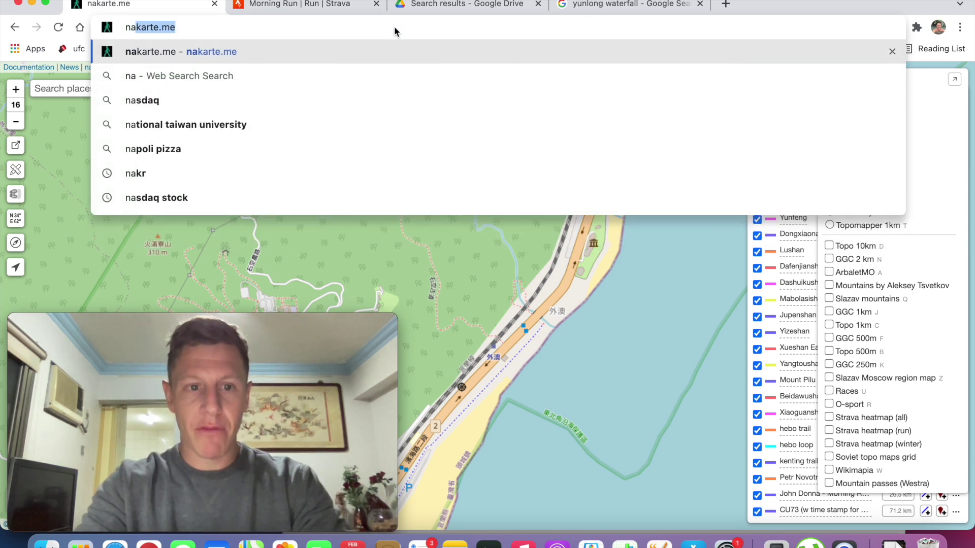
type("karte.me")
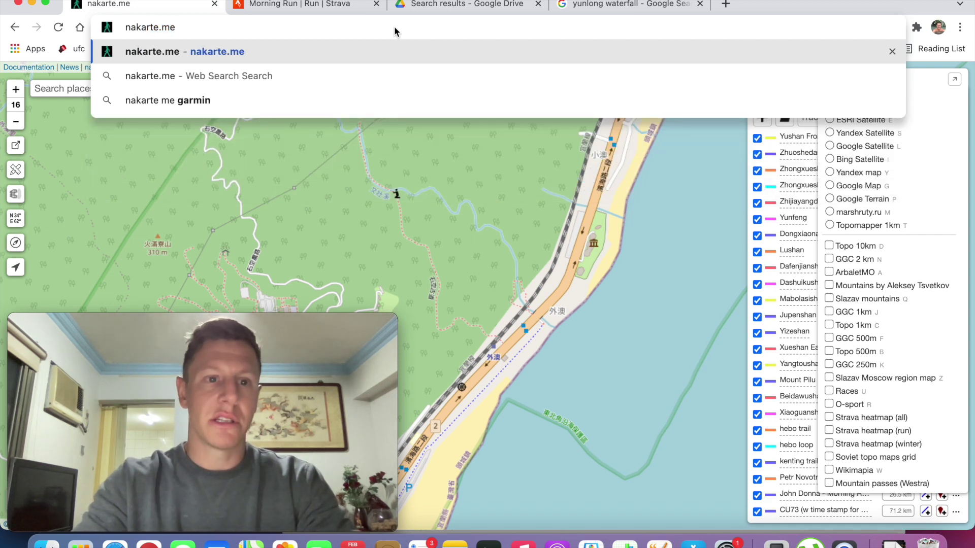
key("Return")
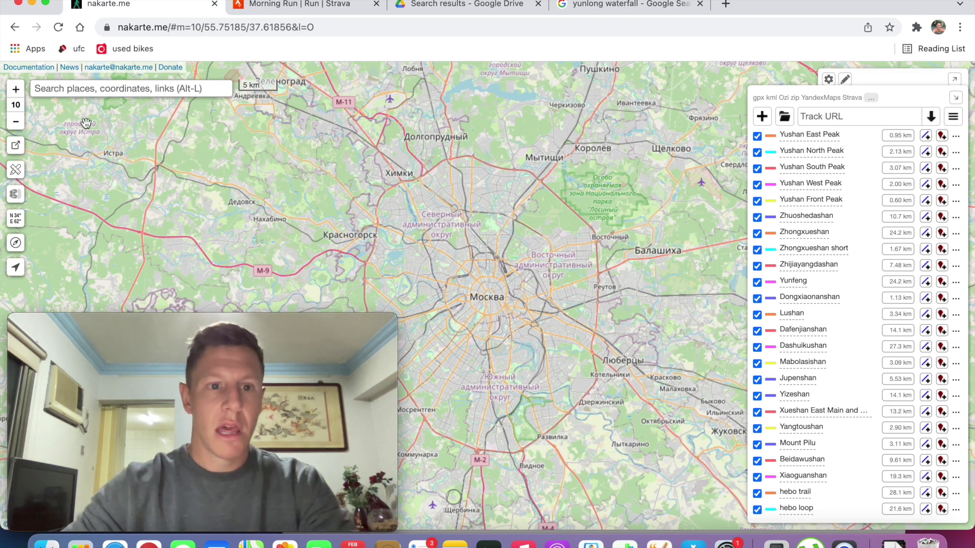
Step: Search 'waiao' and centre the map on Wai-ao Station
left_click(97, 90)
type("wai")
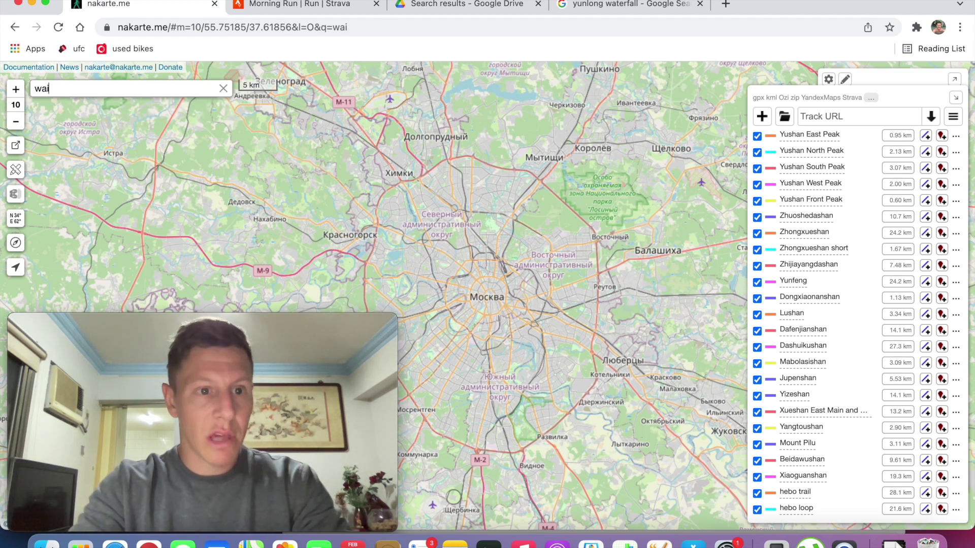
type("ao")
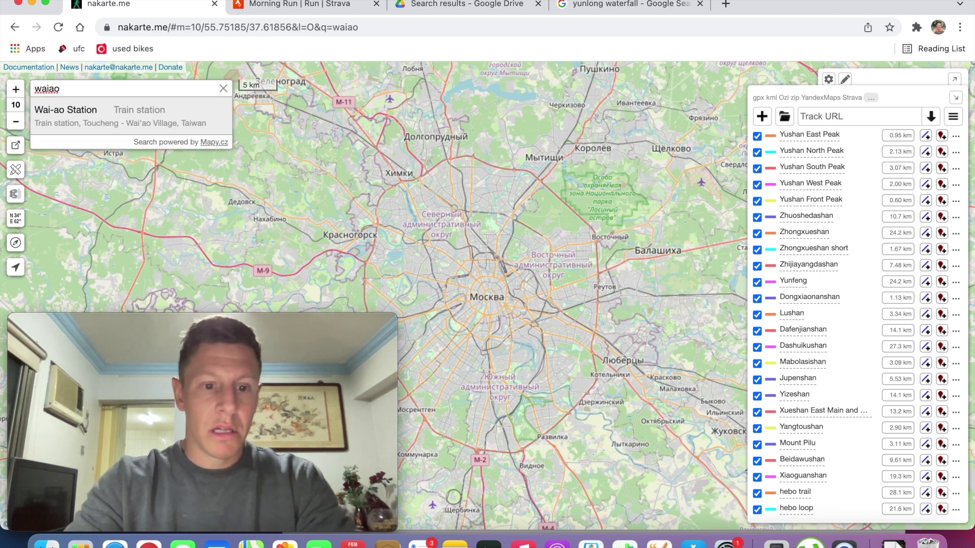
left_click(90, 127)
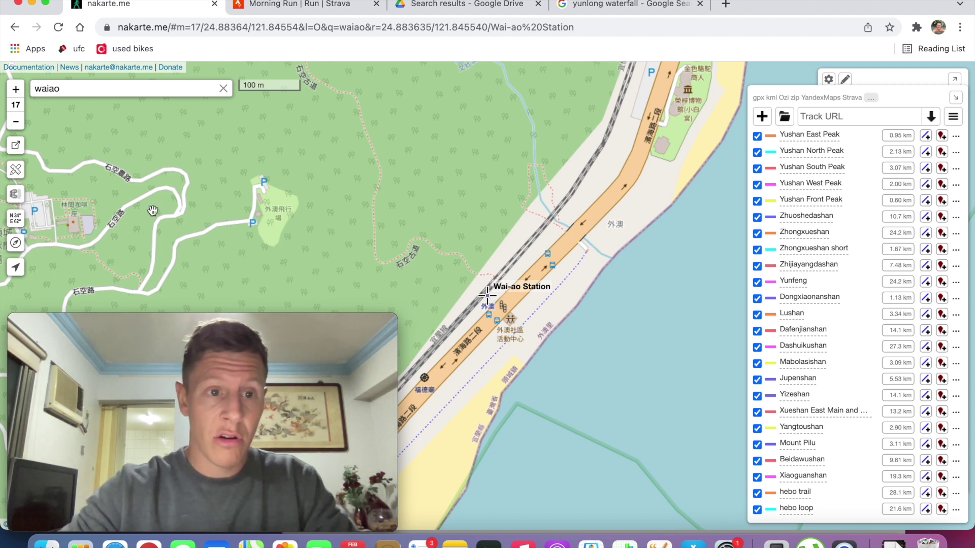
Step: Zoom out to level 15 and pan north to frame the trail in the hills above Wai-ao Station
left_click(16, 122)
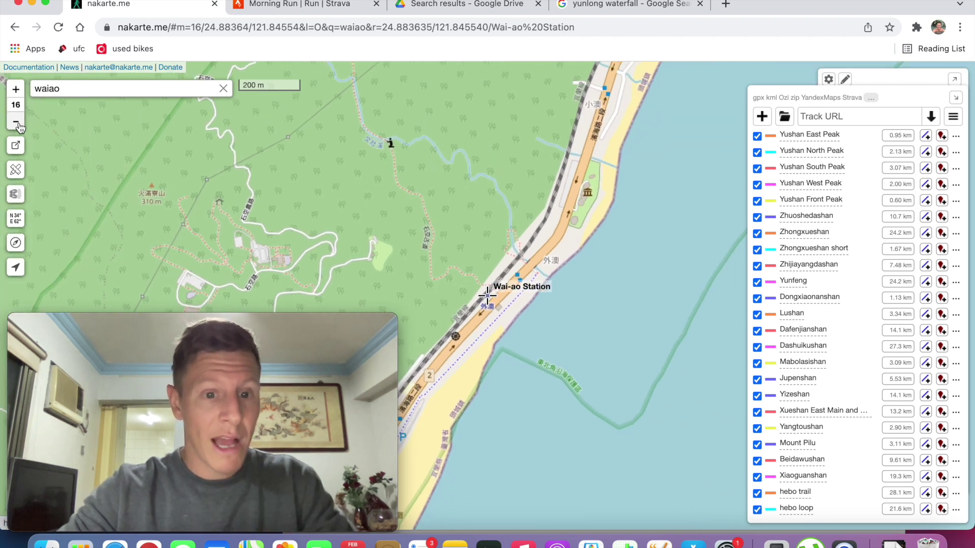
left_click(16, 122)
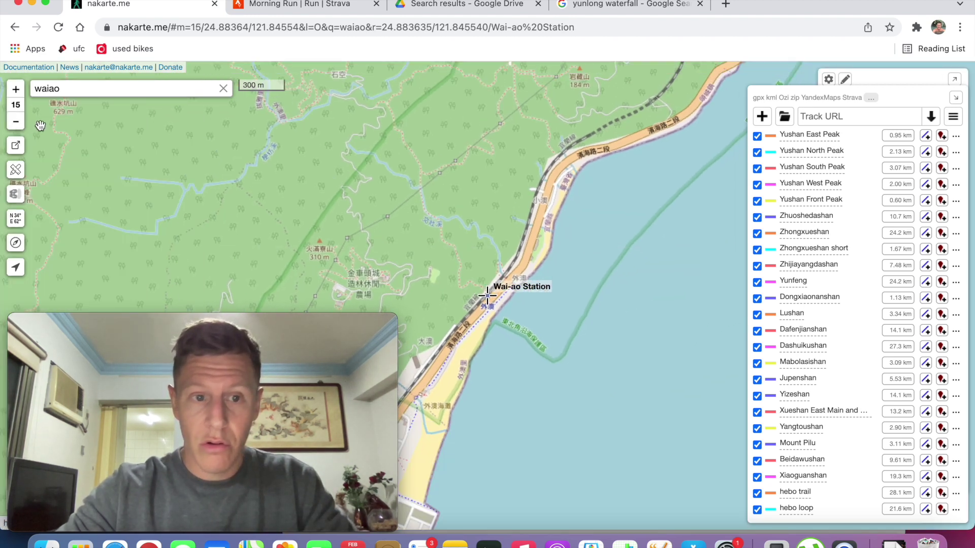
left_click(16, 122)
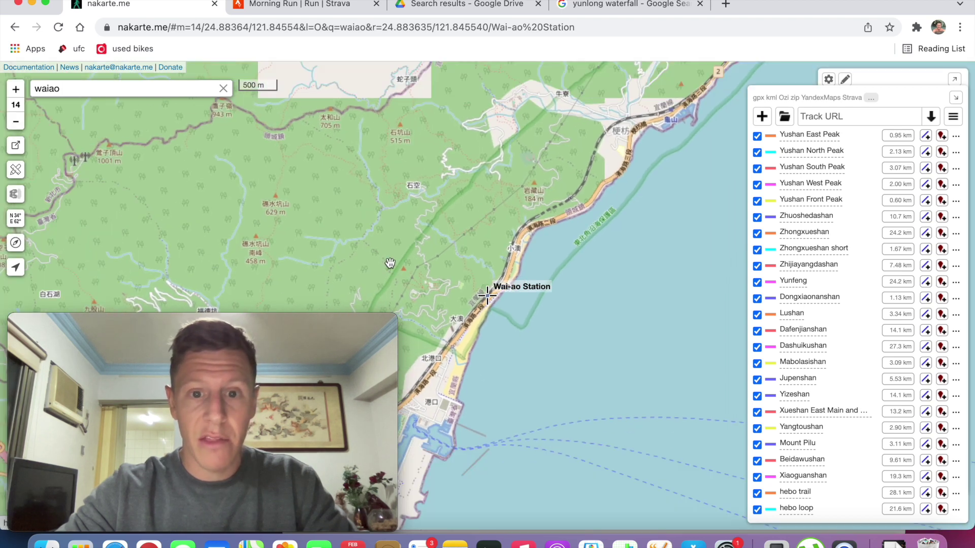
left_click(16, 89)
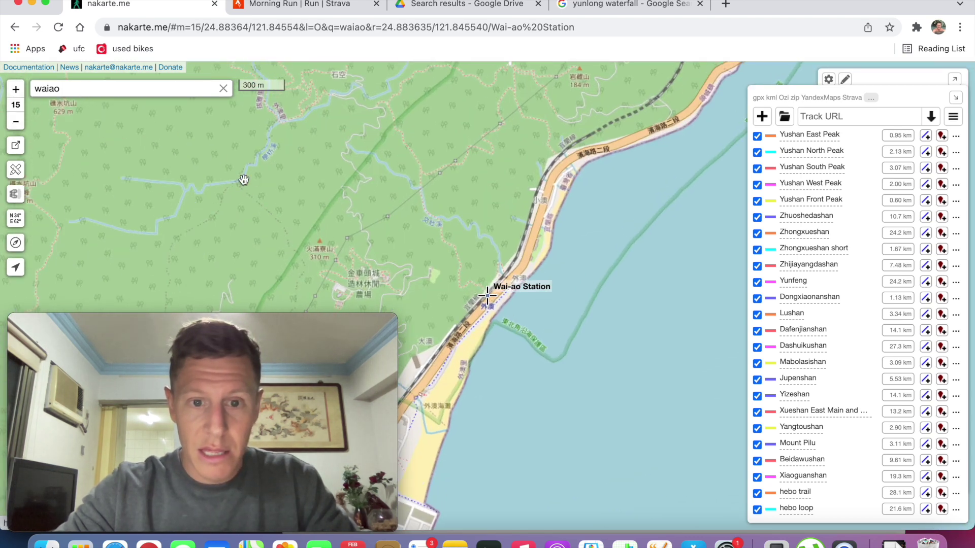
mouse_move(300, 183)
left_mouse_down()
mouse_move(310, 281)
mouse_move(488, 287)
mouse_move(503, 325)
mouse_move(571, 336)
mouse_move(330, 271)
left_mouse_up()
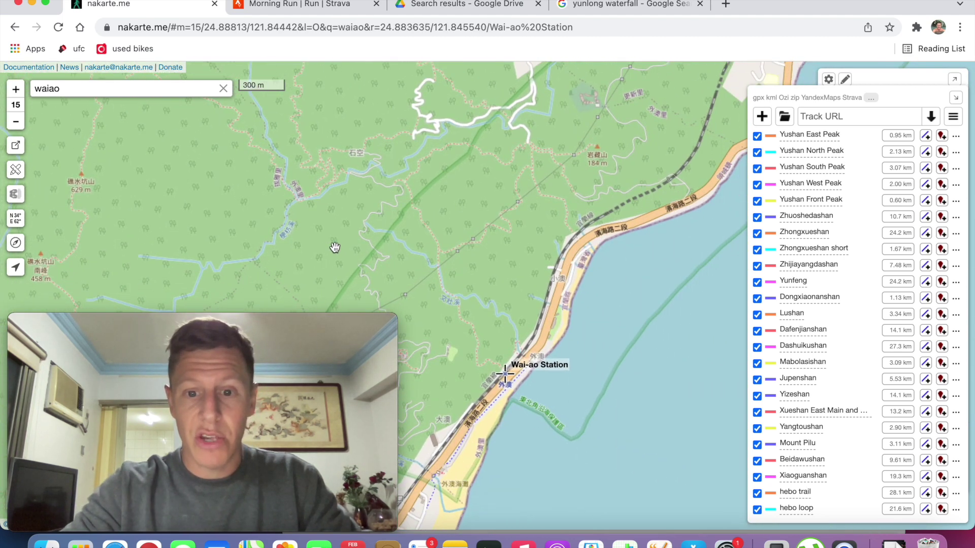
mouse_move(415, 295)
left_mouse_down()
mouse_move(371, 225)
mouse_move(406, 204)
mouse_move(407, 190)
left_mouse_up()
mouse_move(469, 303)
left_mouse_down()
mouse_move(469, 287)
mouse_move(511, 272)
left_mouse_up()
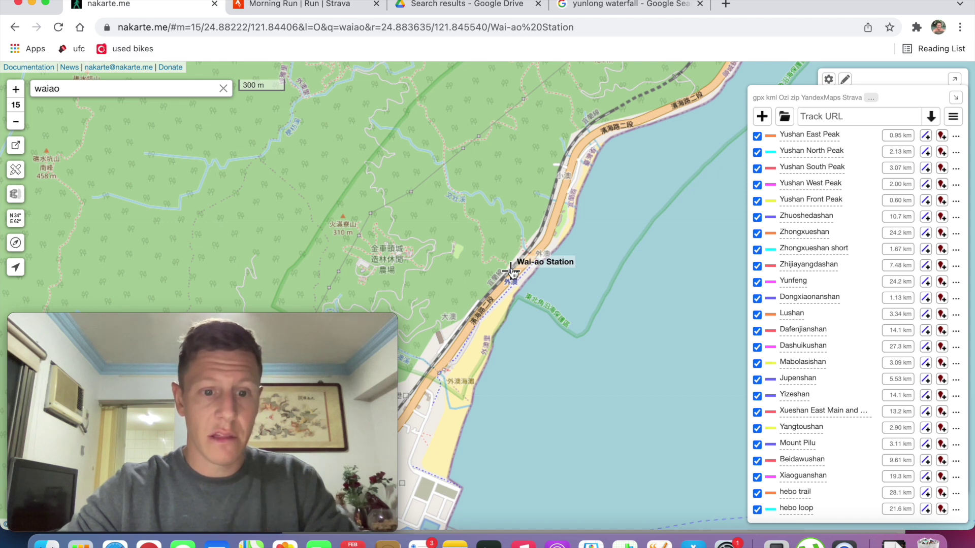
left_click_drag(493, 256, 488, 283)
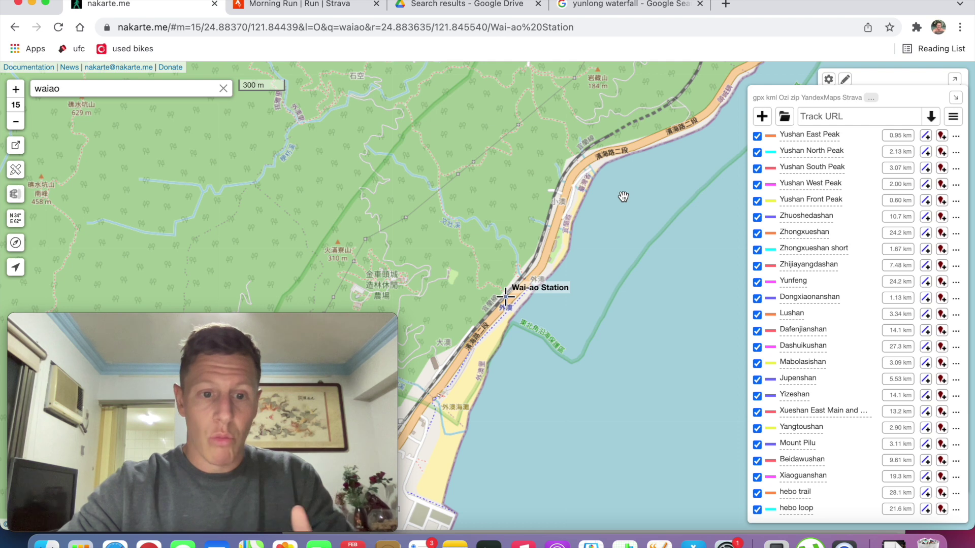
mouse_move(867, 90)
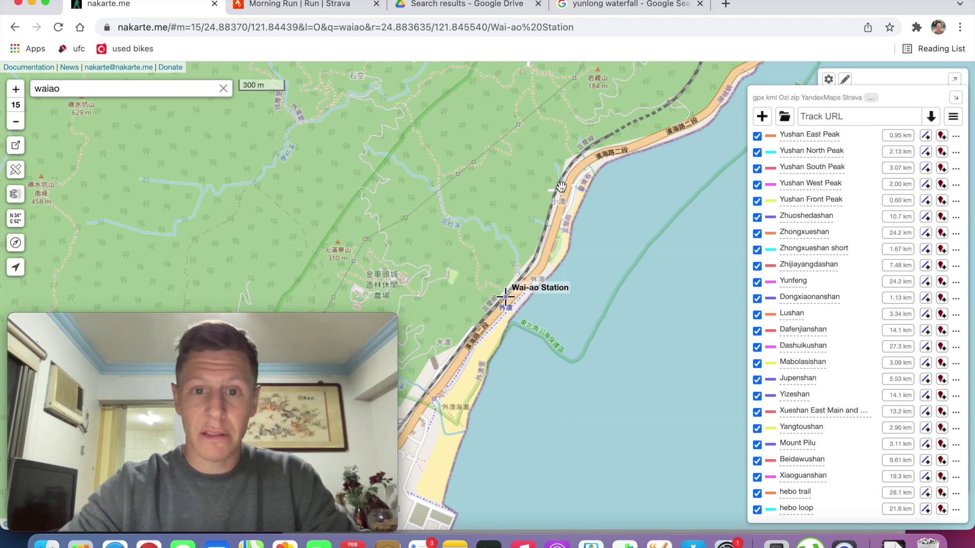
left_click_drag(496, 172, 537, 261)
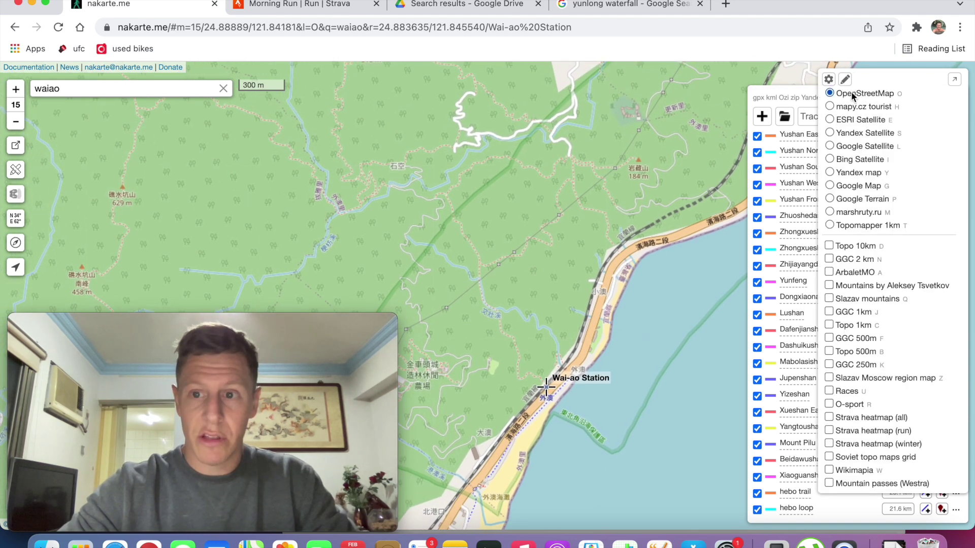
Step: Preview the Google Map base layer, then switch back to OpenStreetMap
left_click(830, 185)
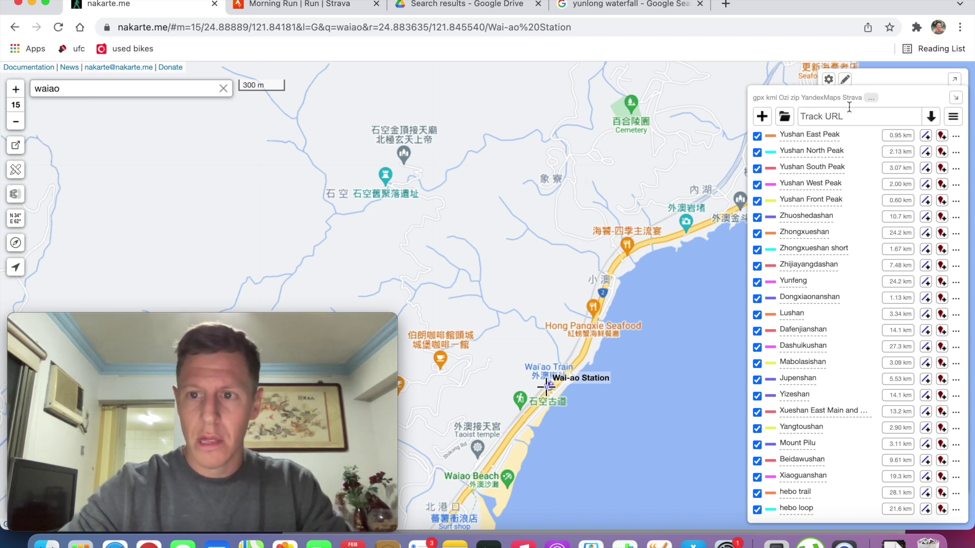
key("o")
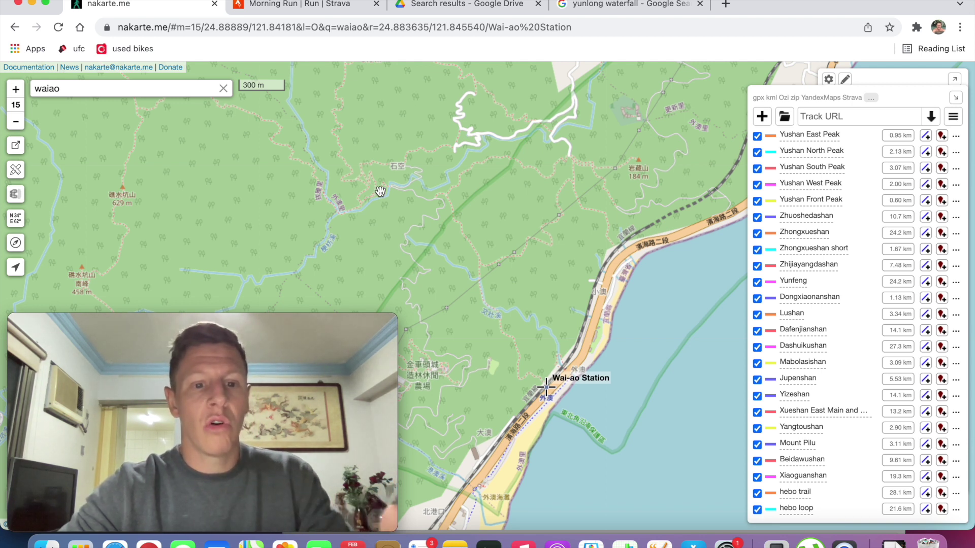
mouse_move(877, 91)
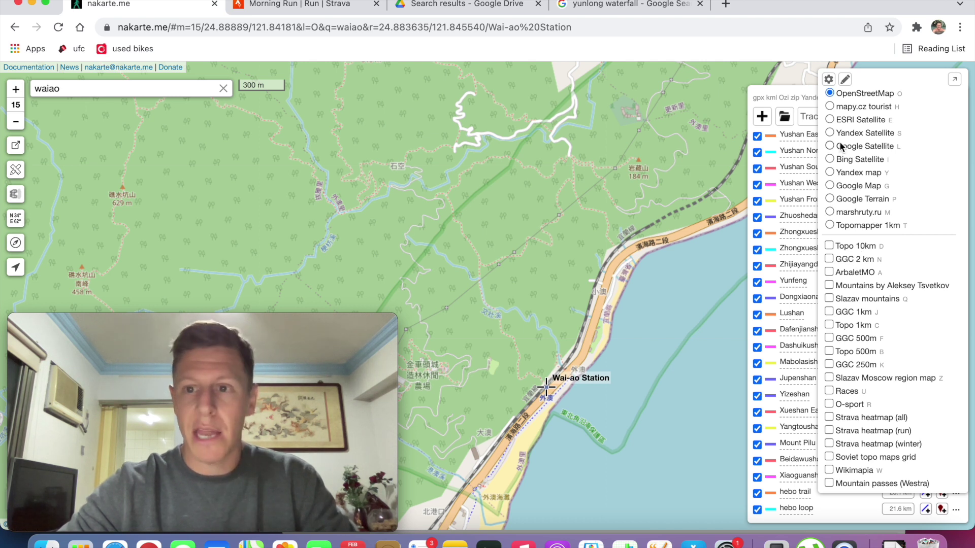
Step: Confirm the Strava heatmap layers (all, run, winter) are ticked in Default layers and save
left_click(829, 80)
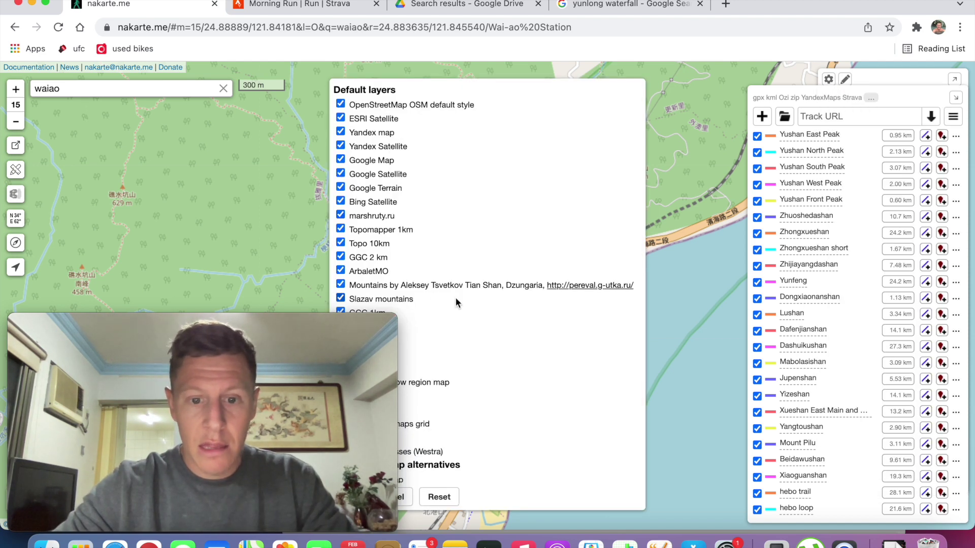
scroll(456, 297, "down", 10)
scroll(455, 299, "down", 8)
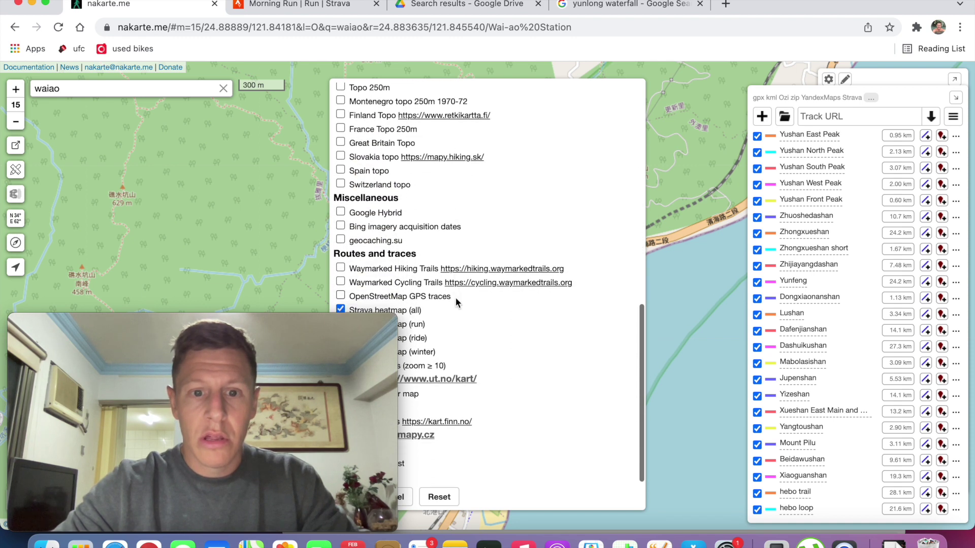
mouse_move(386, 327)
left_click_drag(386, 327, 907, 333)
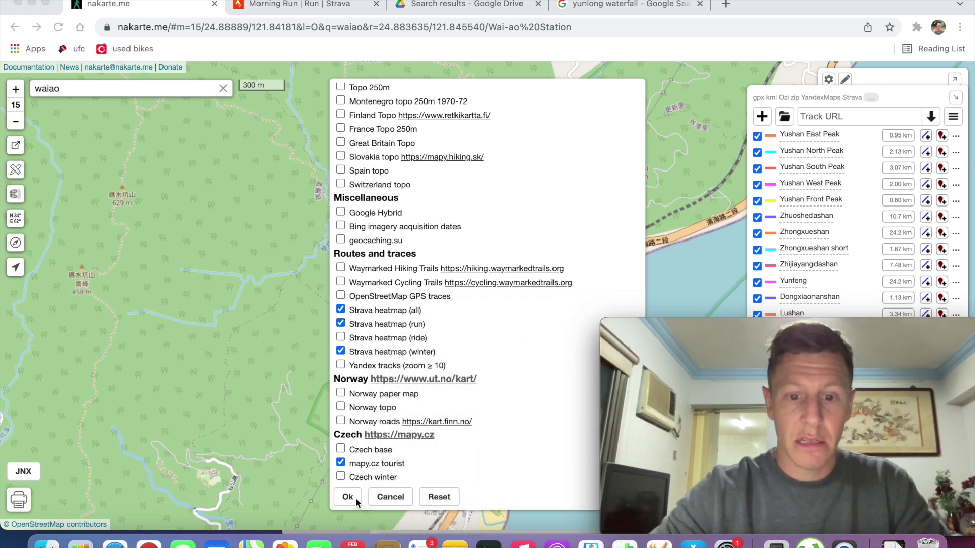
left_click_drag(921, 324, 308, 271)
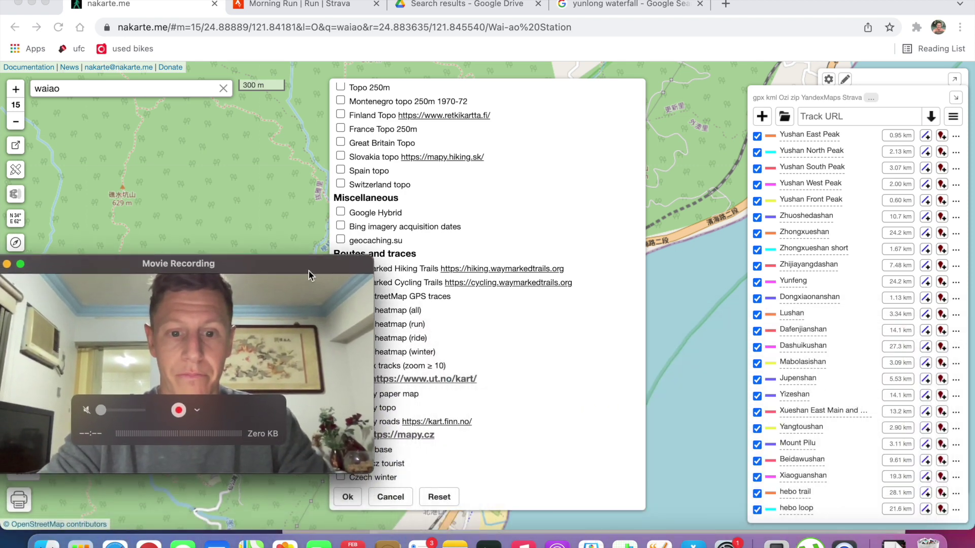
left_click(348, 497)
left_click_drag(309, 267, 308, 326)
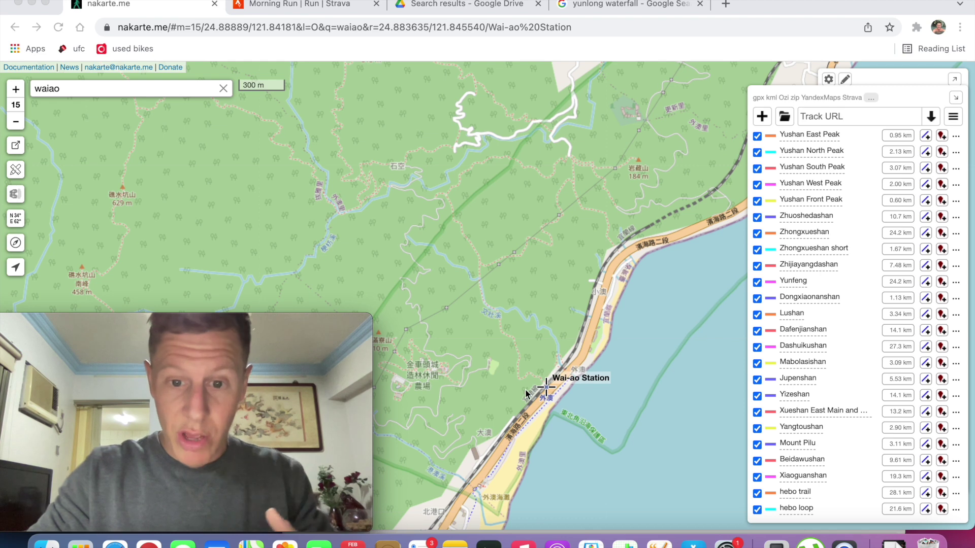
Step: Create a new empty track and rename it 'Waiao trail'
scroll(827, 464, "down", 5)
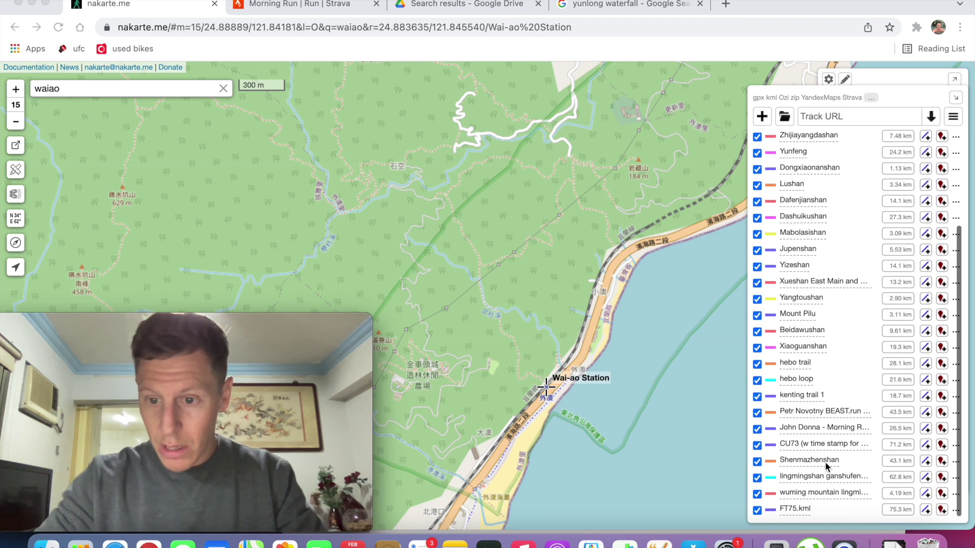
left_click(763, 117)
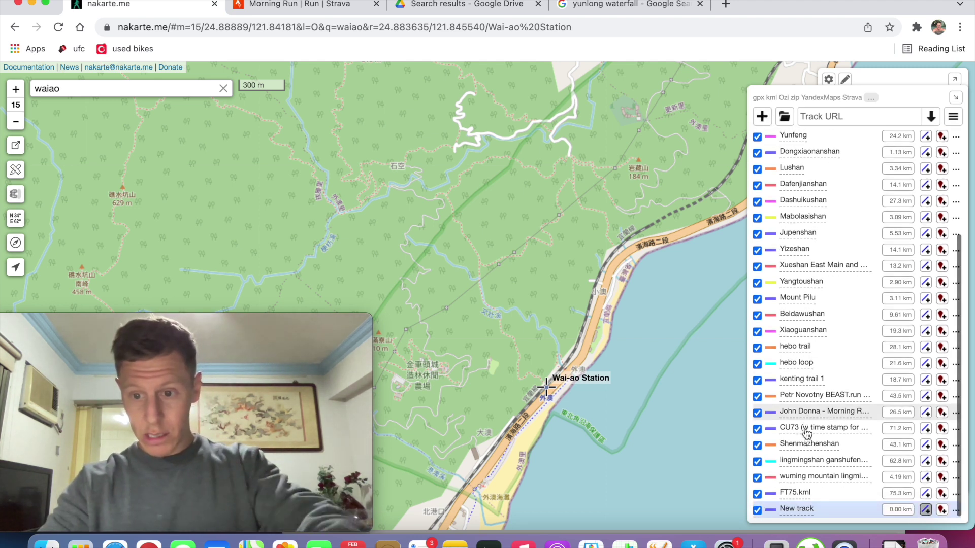
right_click(806, 511)
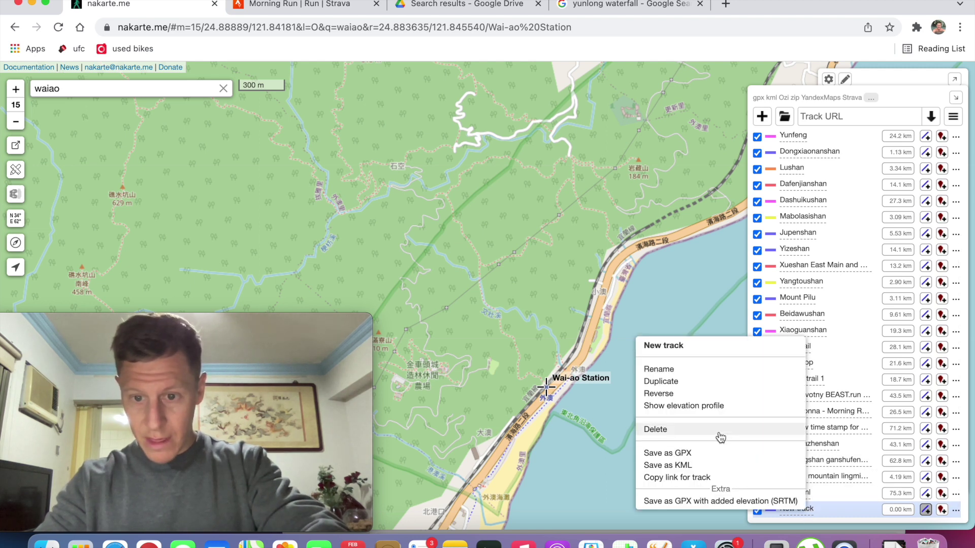
left_click(705, 371)
type("Waiao trail")
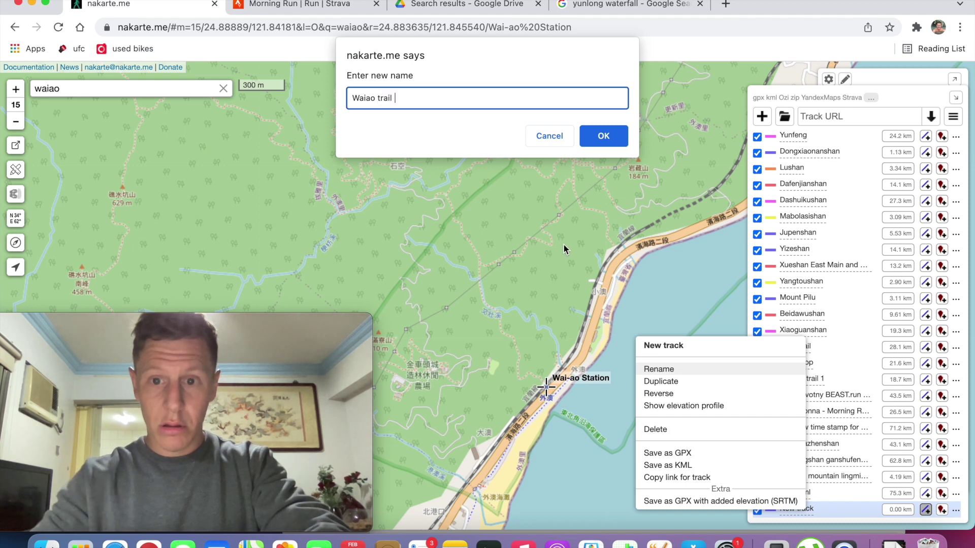
left_click(602, 136)
left_click(942, 509)
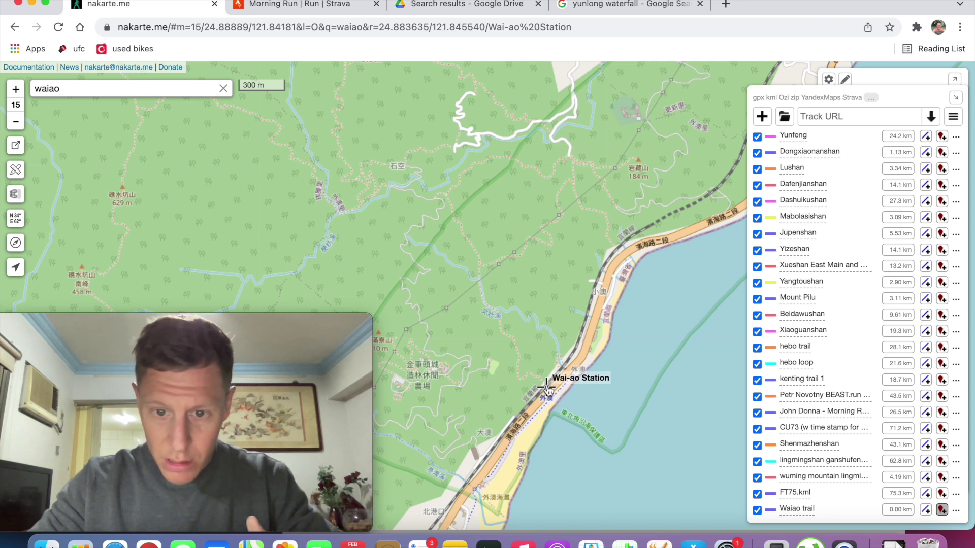
Step: Add a waypoint named 'waiao start' at Wai-ao Station
left_click(547, 388)
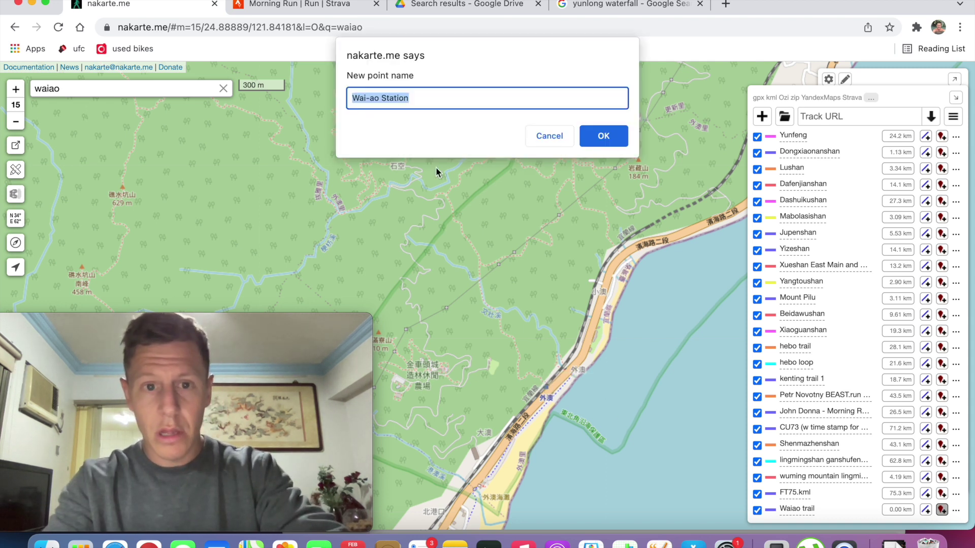
type("waiao start")
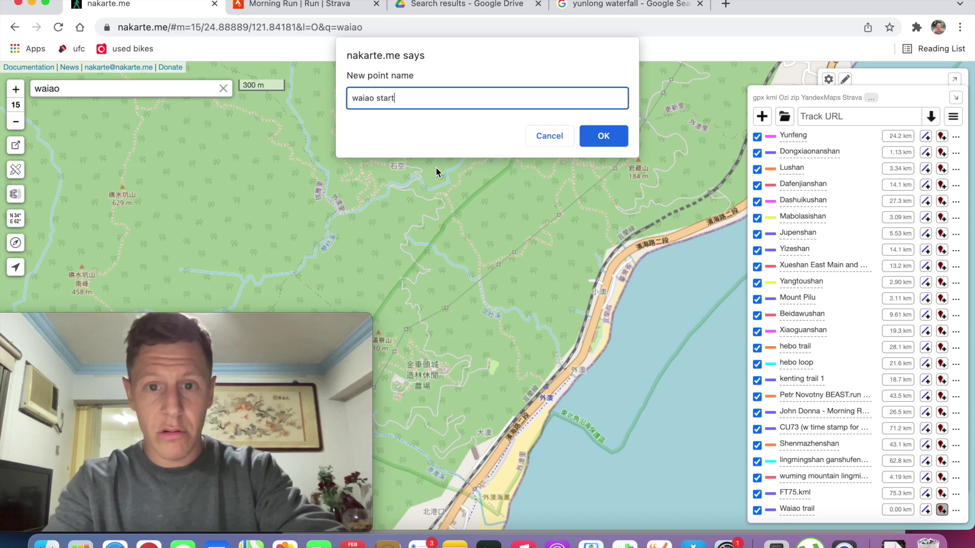
left_click(603, 135)
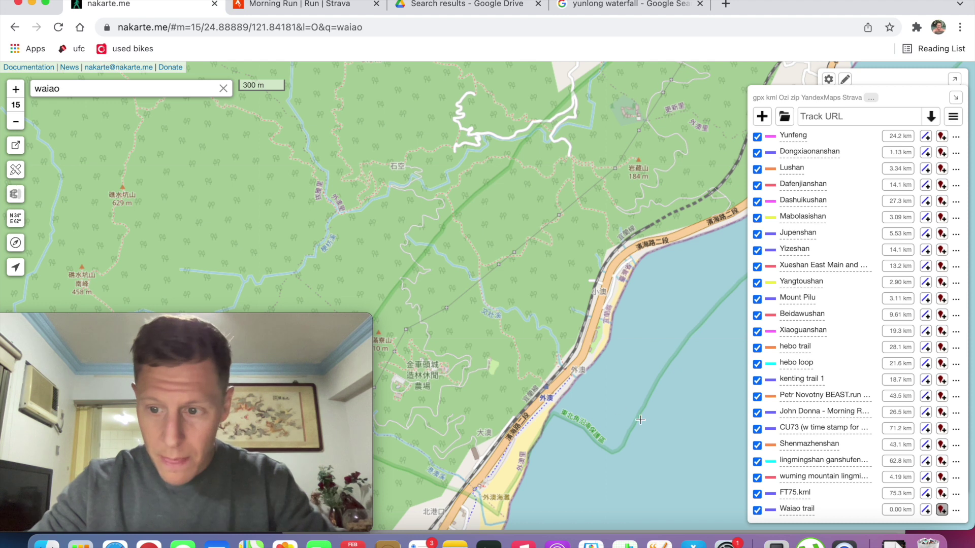
Step: Start drawing Waiao trail north from the station, reaching 2.62 km
left_click(926, 511)
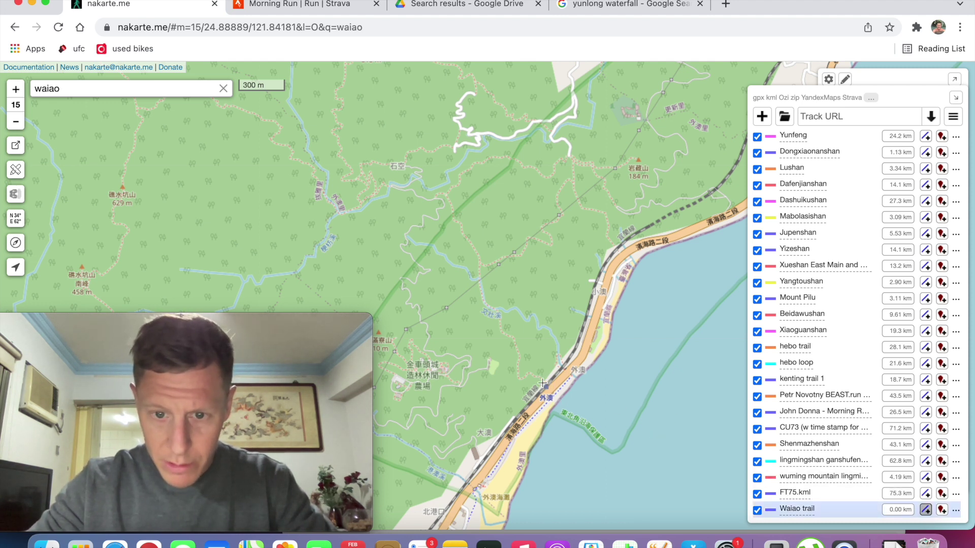
left_click(544, 384)
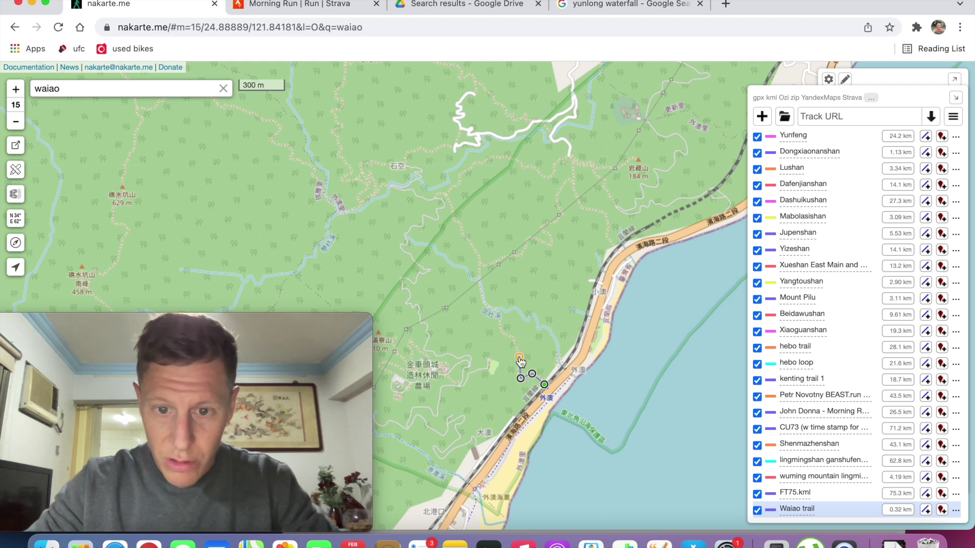
left_click(513, 338)
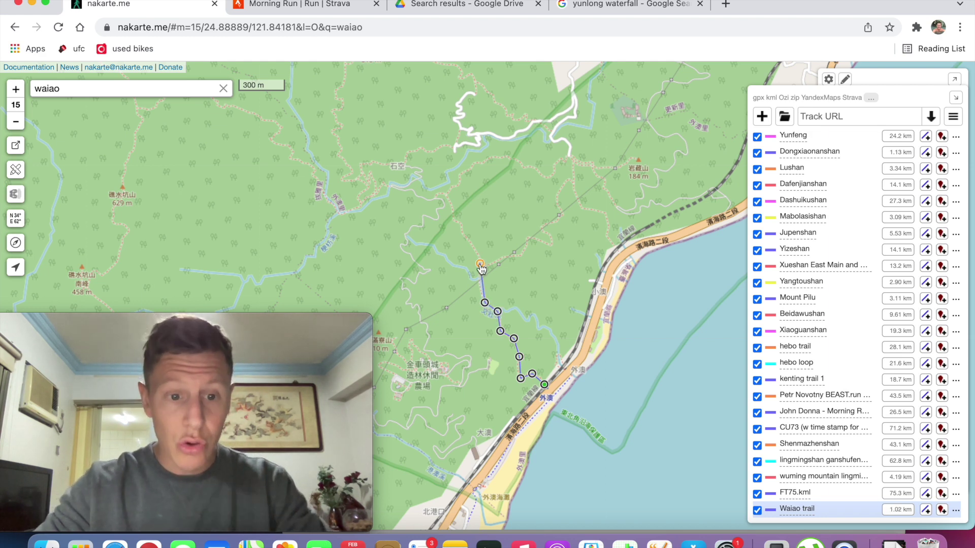
mouse_move(862, 223)
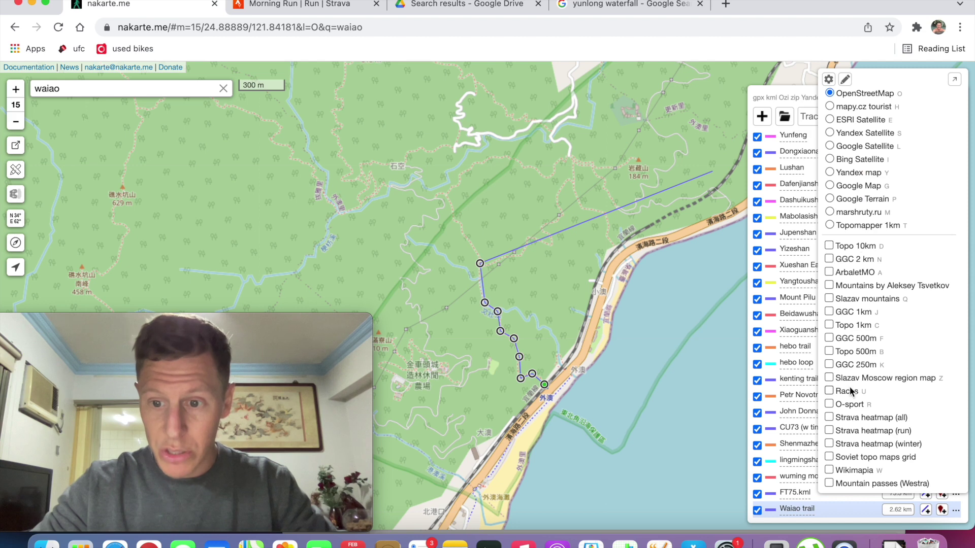
Step: Turn on the Strava heatmap (all) and Strava heatmap (run) overlays
left_click(829, 417)
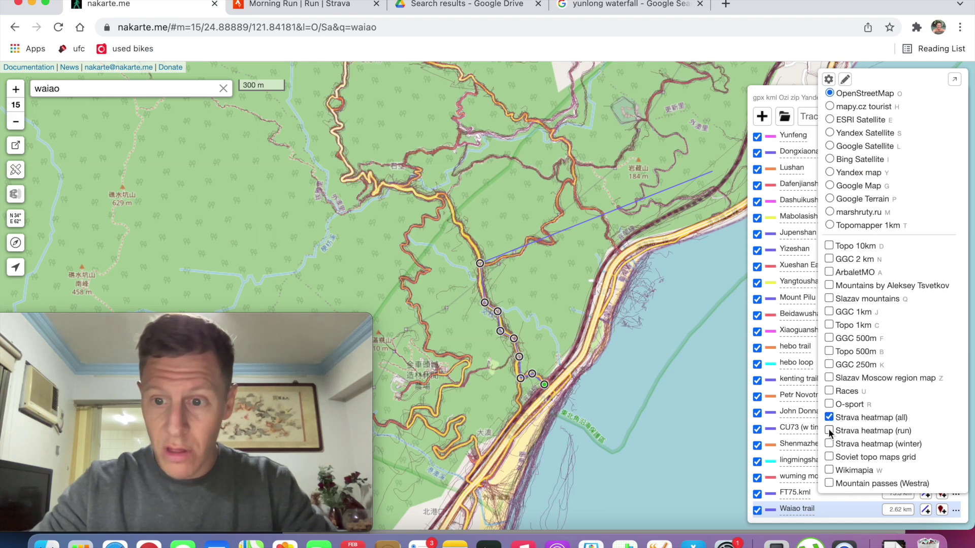
left_click(829, 430)
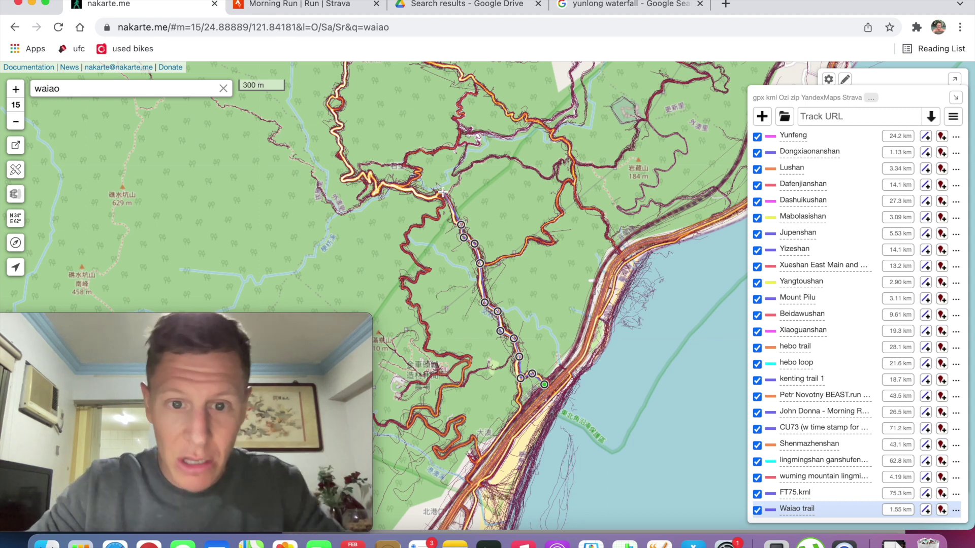
Step: Extend Waiao trail westward and uphill along the heatmap lines into the northern hills
left_click(430, 200)
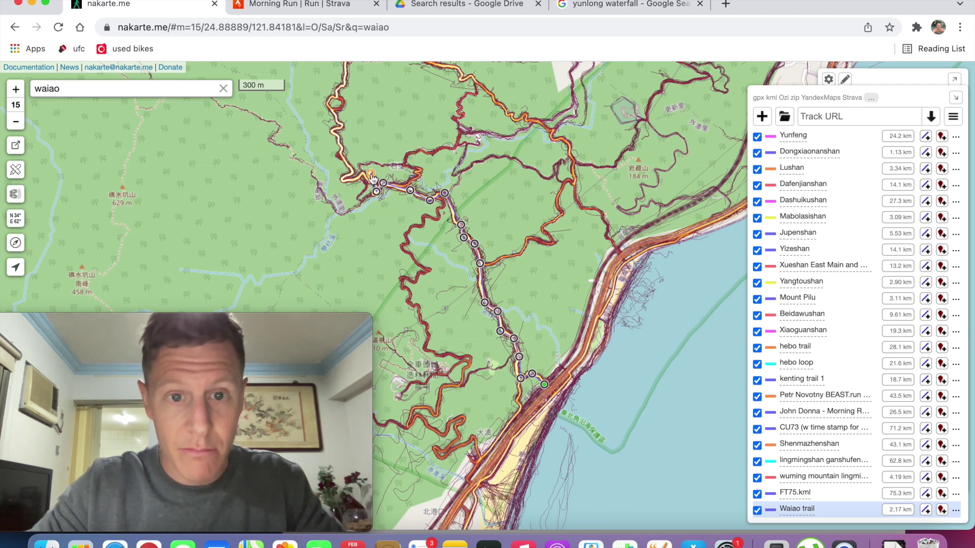
left_click(363, 175)
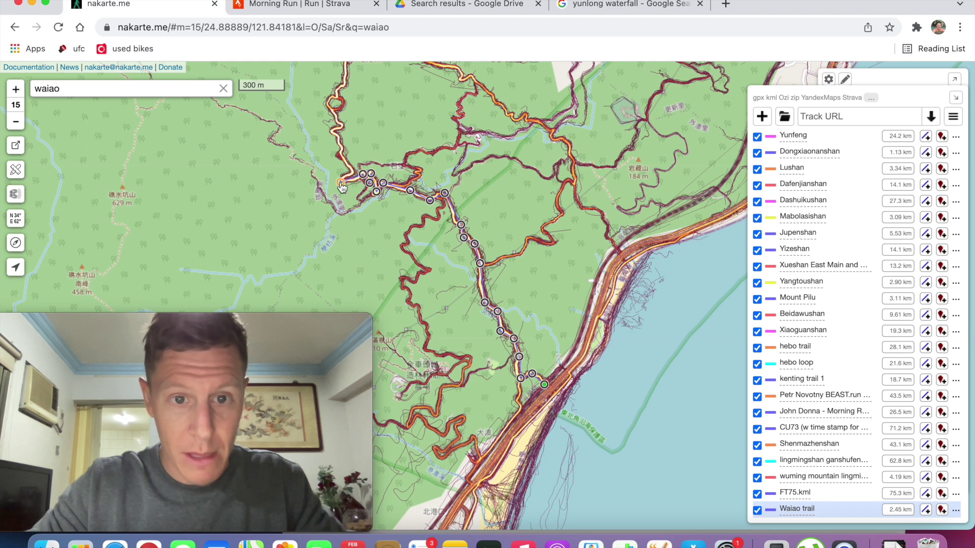
left_click_drag(344, 151, 308, 201)
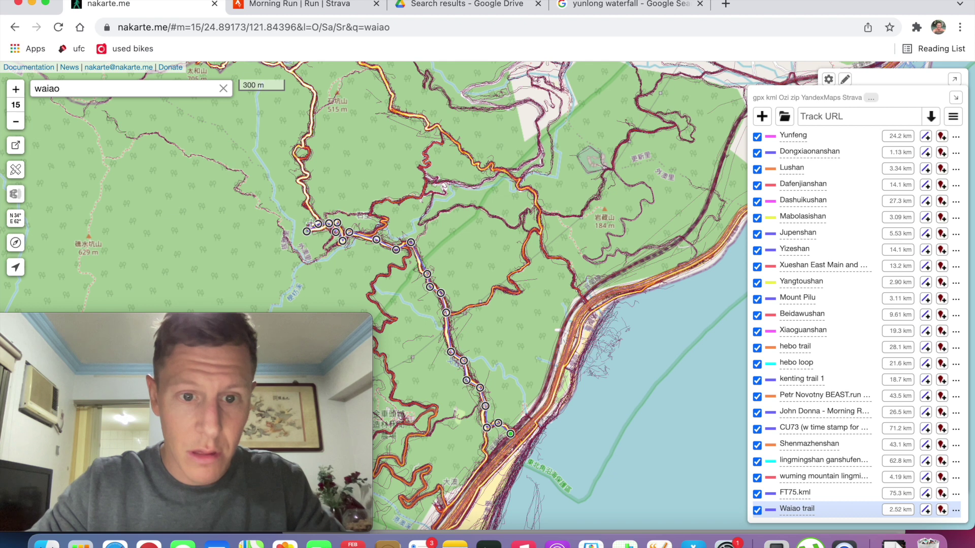
left_click(301, 185)
left_click(294, 150)
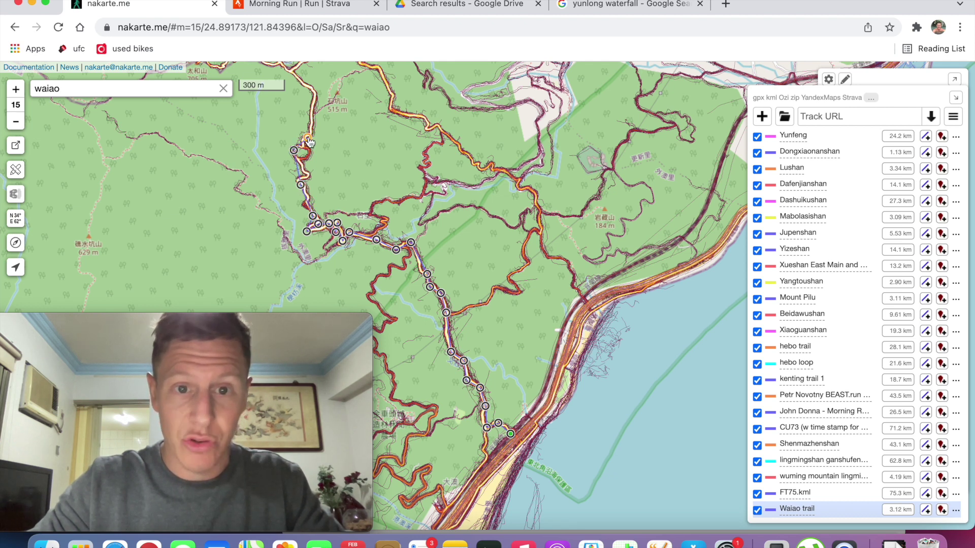
left_click(308, 137)
left_click_drag(308, 126, 322, 219)
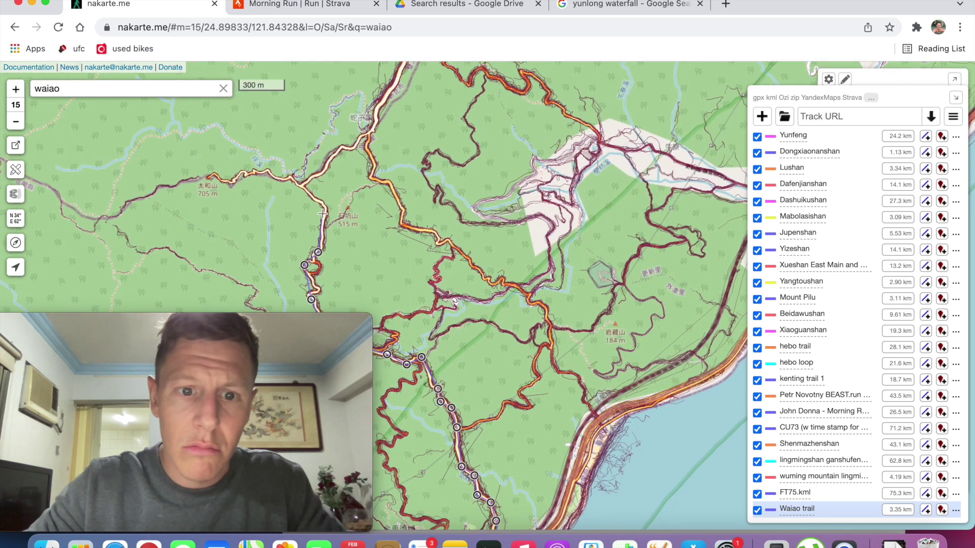
left_click(325, 209)
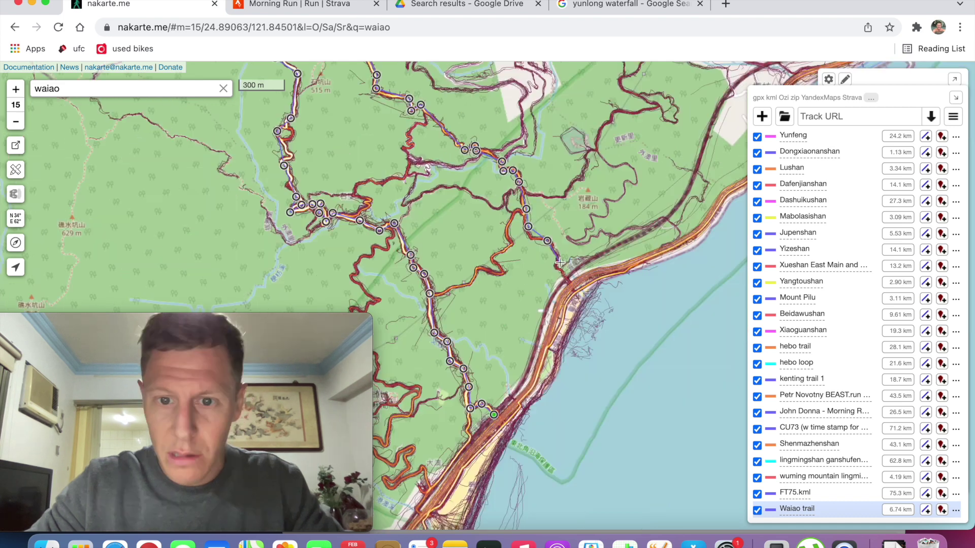
Step: Bring the trail back down to the coastal road and finish it near the start
left_click(558, 264)
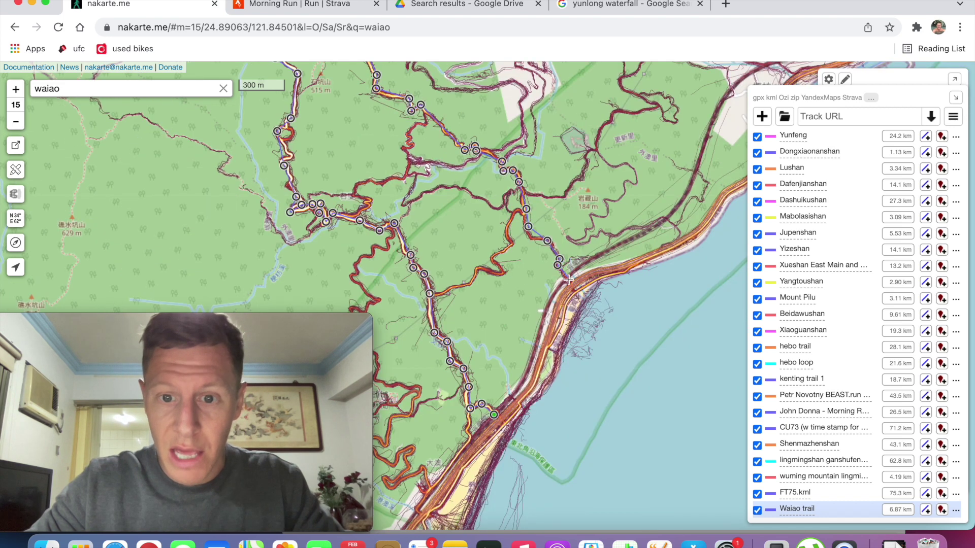
left_click(570, 282)
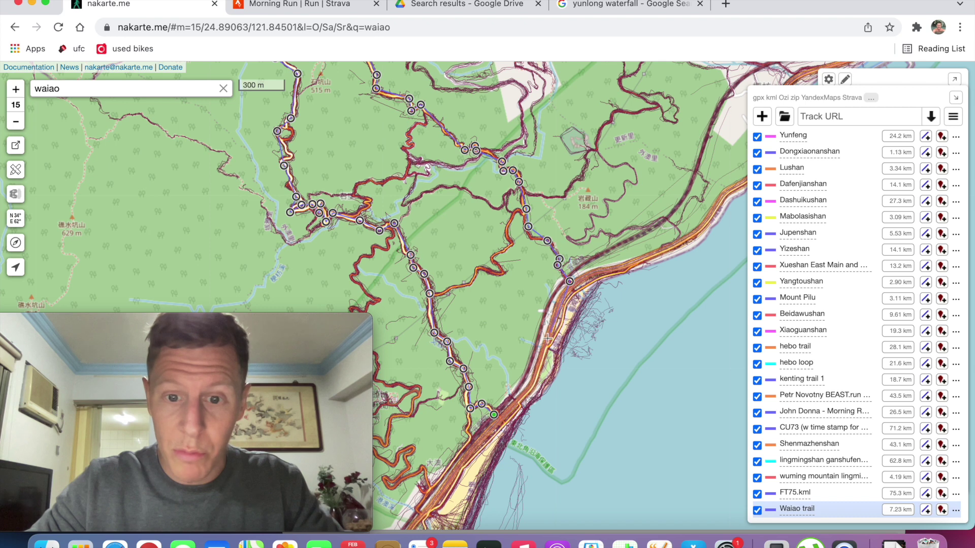
left_click(531, 374)
left_click(500, 410)
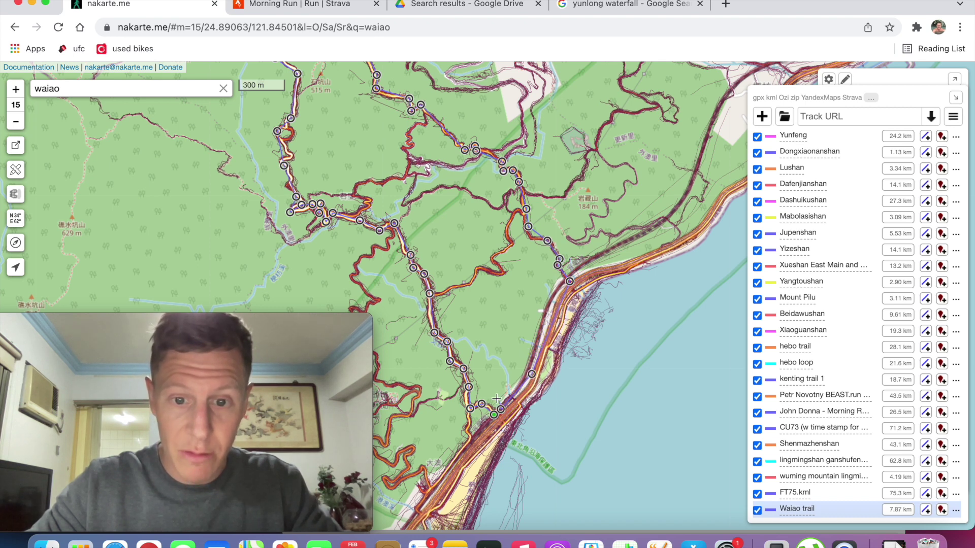
left_click(501, 411)
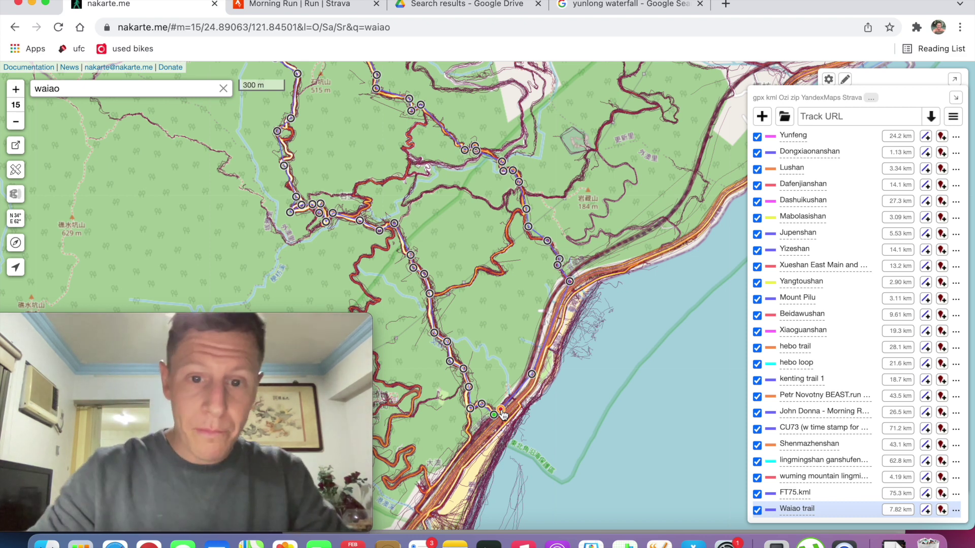
Step: Zoom out and pan to frame the whole 7.82 km Waiao loop
left_click_drag(490, 335, 583, 408)
scroll(584, 408, "down", 3)
left_click_drag(392, 263, 545, 405)
left_click_drag(495, 287, 390, 171)
left_click_drag(478, 268, 410, 183)
left_click_drag(414, 243, 389, 136)
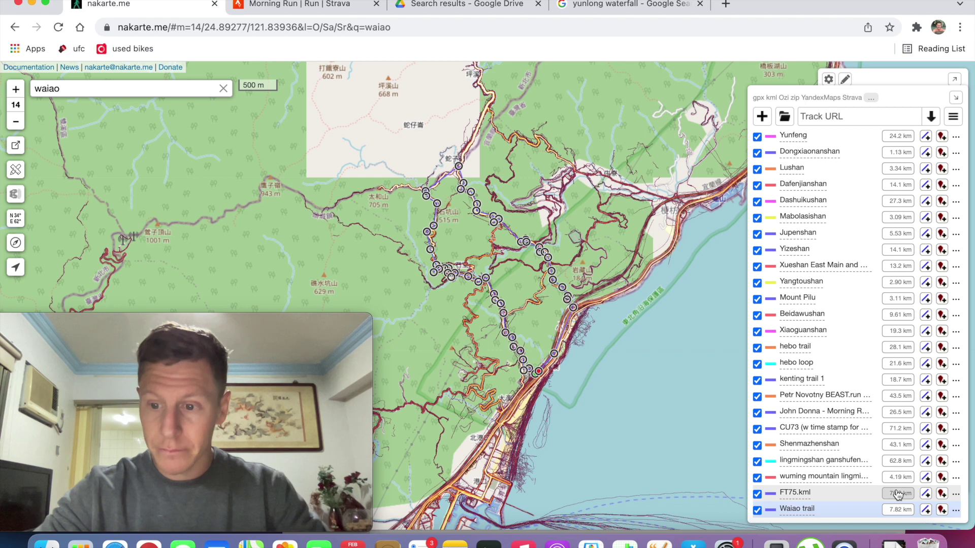
Step: Export the Waiao trail track as a KML file
left_click(957, 511)
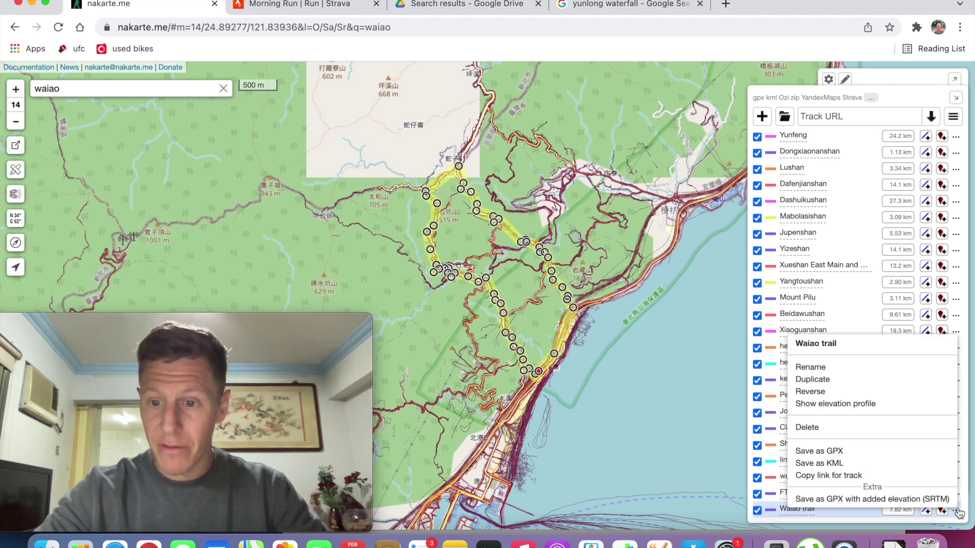
left_click(839, 464)
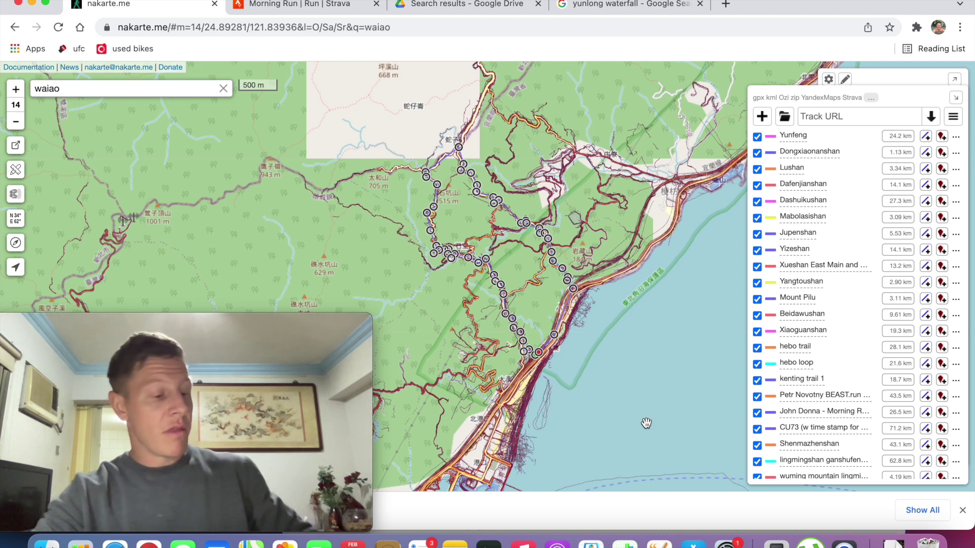
left_click(725, 4)
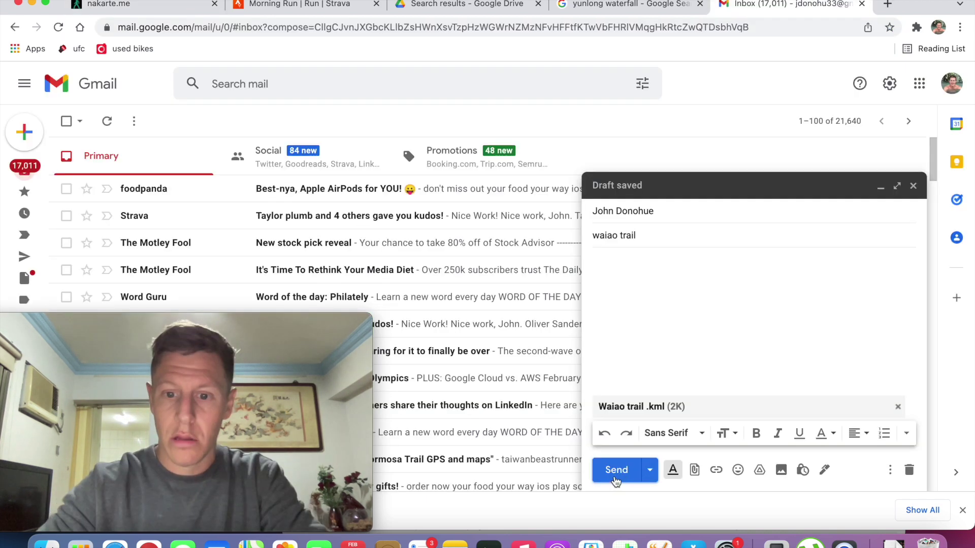
Step: Send the 'waiao trail' e-mail with its KML attachment, then return to nakarte.me
left_click(612, 468)
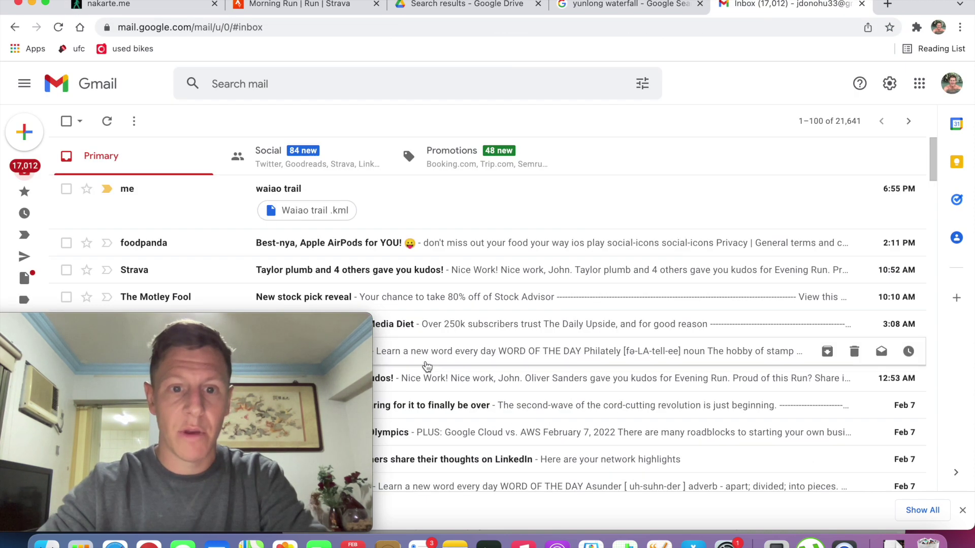
key("super+1")
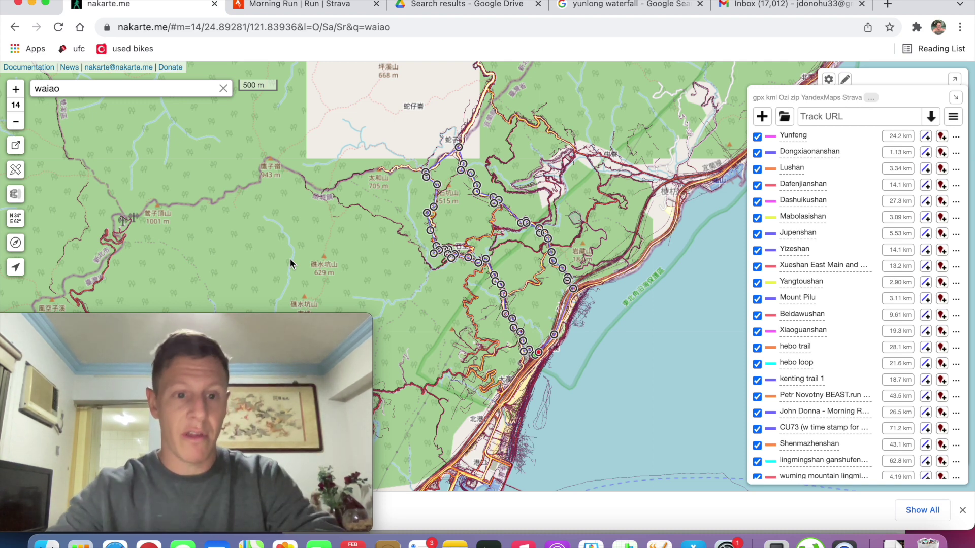
mouse_move(238, 360)
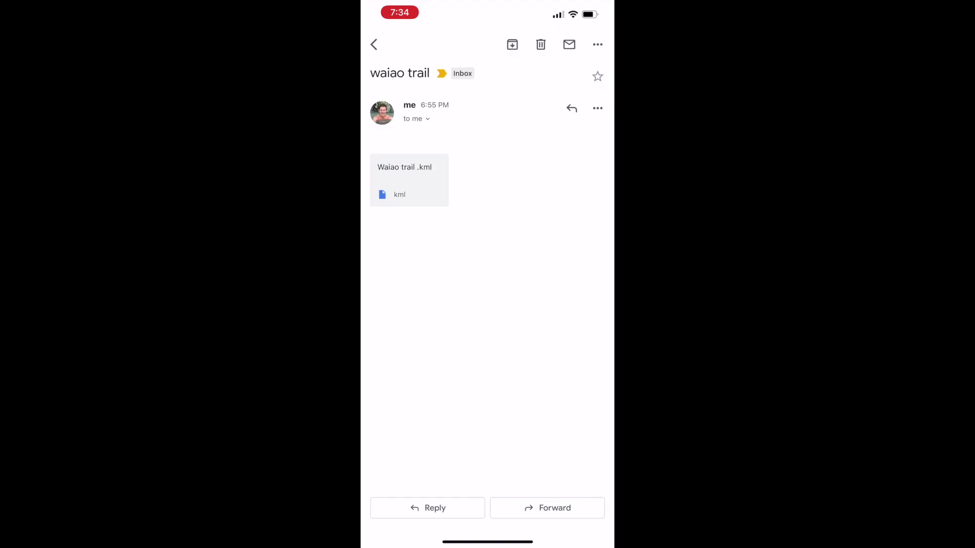
Step: Share the e-mailed Waiao trail KML attachment into maps.me and confirm that its bookmarks loaded
left_click(409, 180)
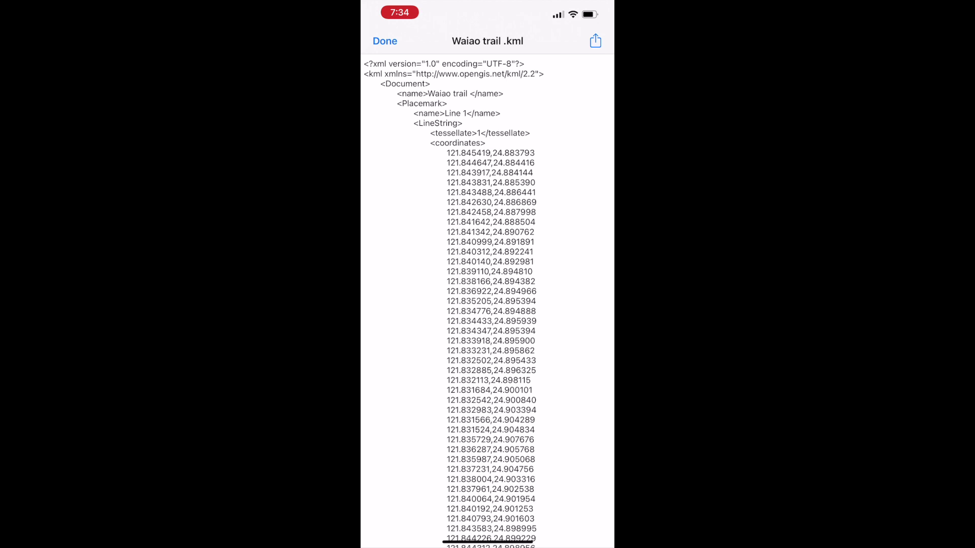
left_click(595, 41)
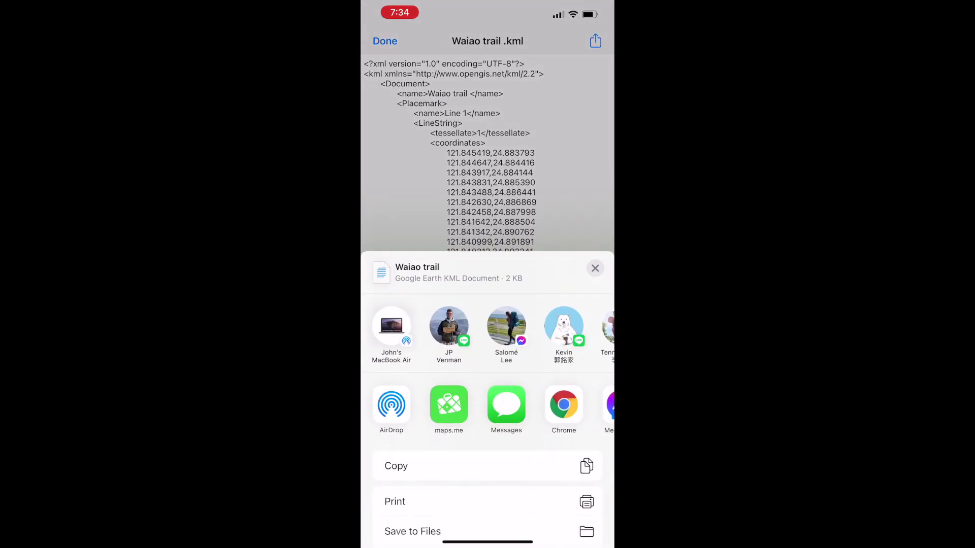
left_click(448, 405)
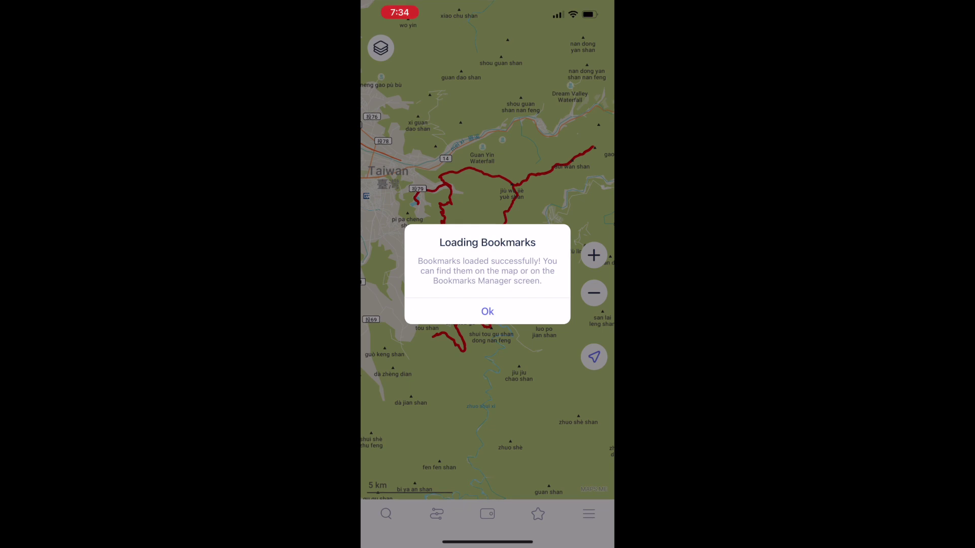
left_click(487, 311)
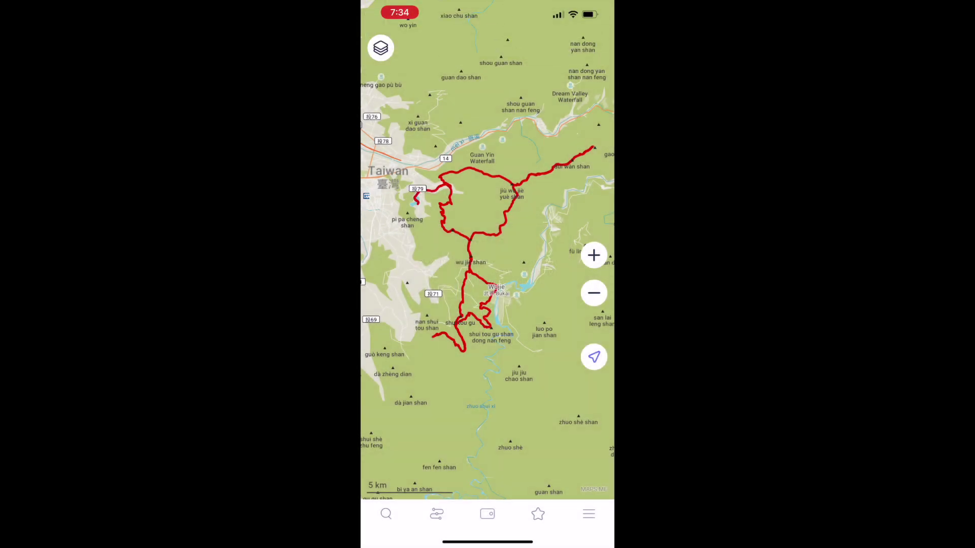
Step: Open the Waiao trail bookmark list and show its Line 1 track on the map
left_click(538, 513)
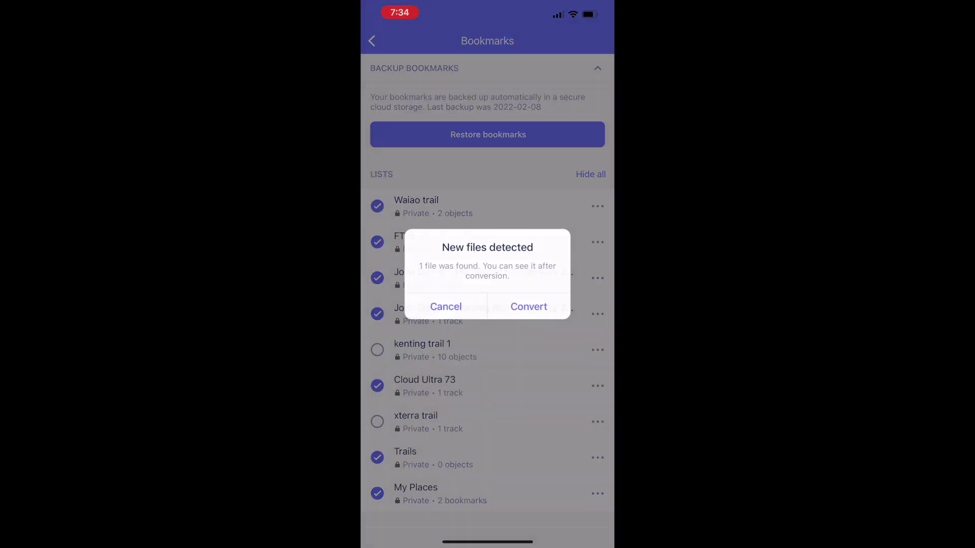
left_click(528, 306)
left_click(447, 206)
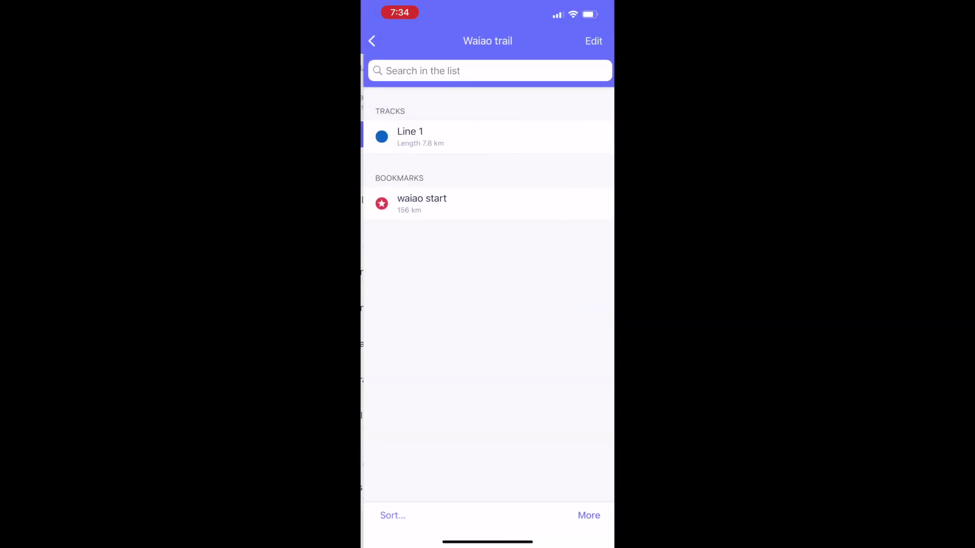
left_click(416, 136)
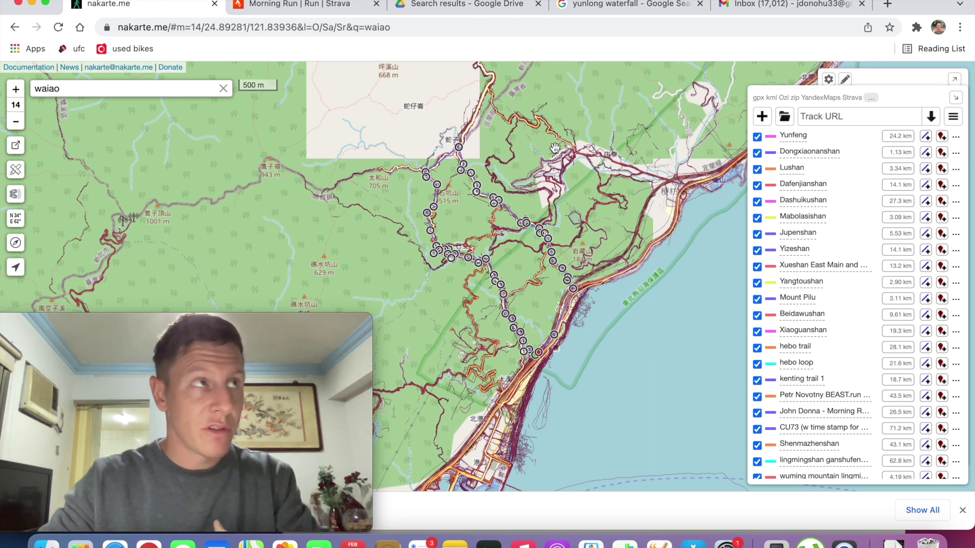
Step: View FT75.kml's details in the Google Drive 'formosa' results, then bring the Downloads window over nakarte.me
left_click(477, 7)
left_click(237, 213)
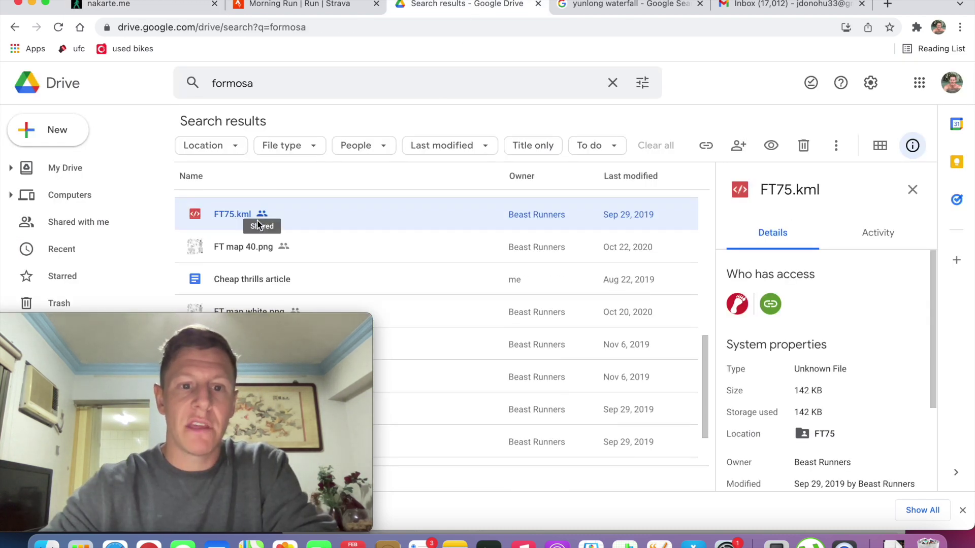
scroll(258, 224, "up", 1)
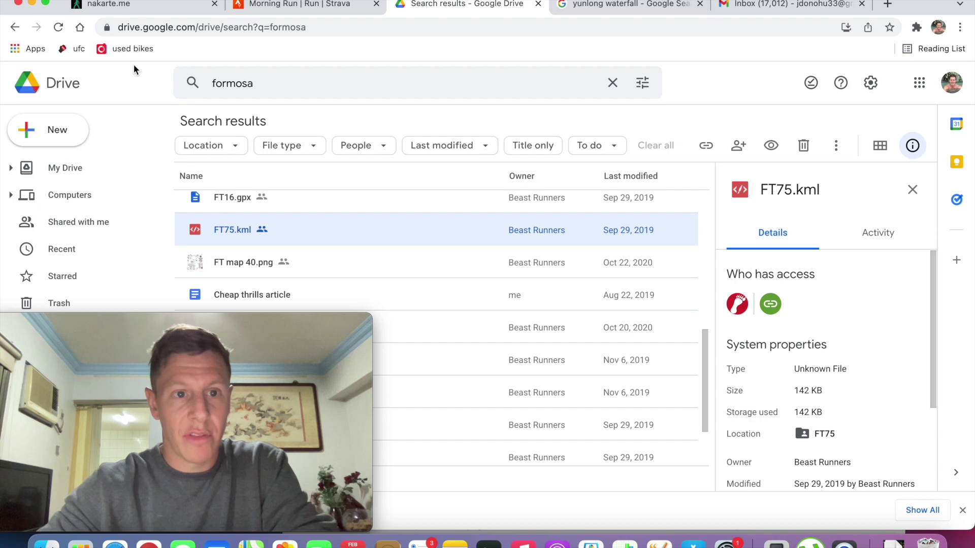
left_click(150, 5)
left_click_drag(551, 258, 607, 311)
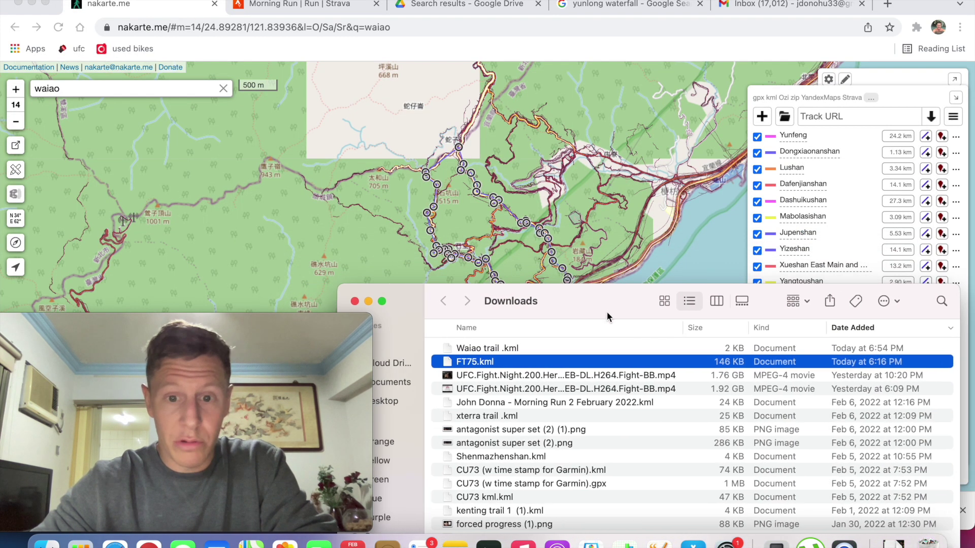
Step: Drag FT75.kml from Finder's Downloads folder onto nakarte.me's track list
left_click(483, 361)
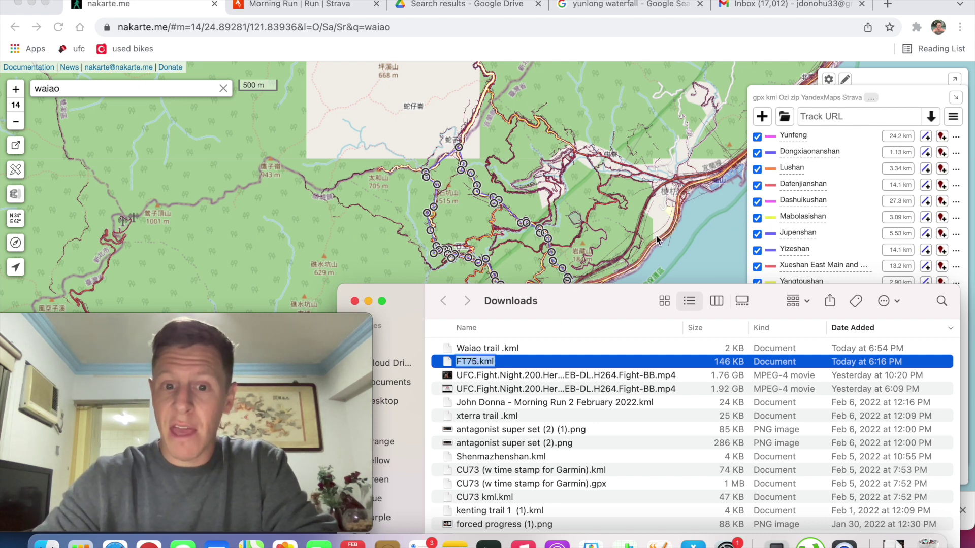
left_click_drag(536, 361, 873, 115)
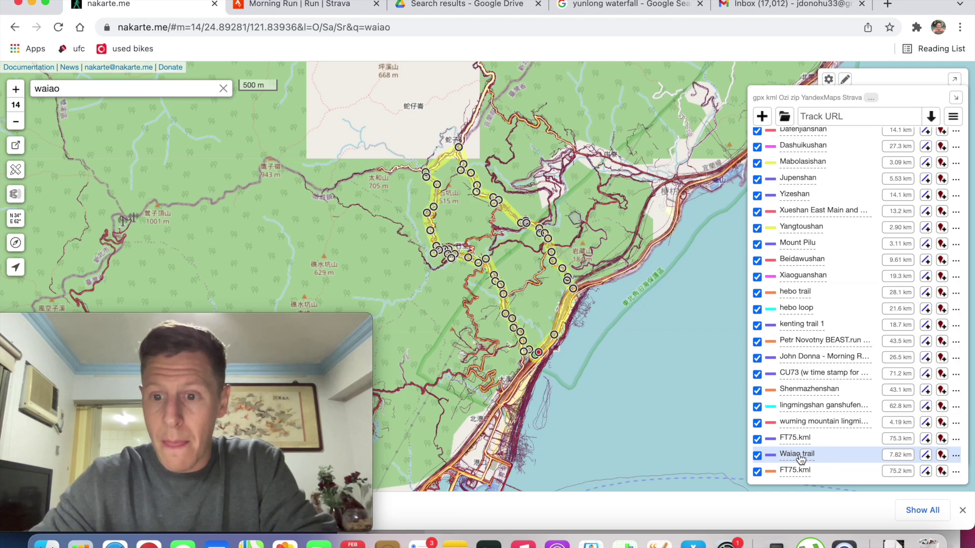
Step: Fit the map to the FT75.kml track and delete the duplicate FT75.kml entry
left_click(797, 470)
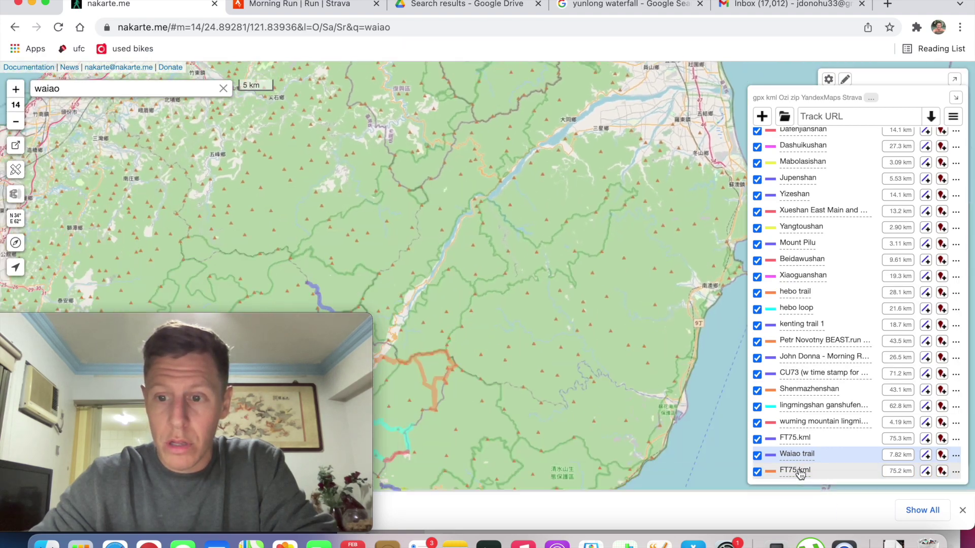
left_click(801, 474)
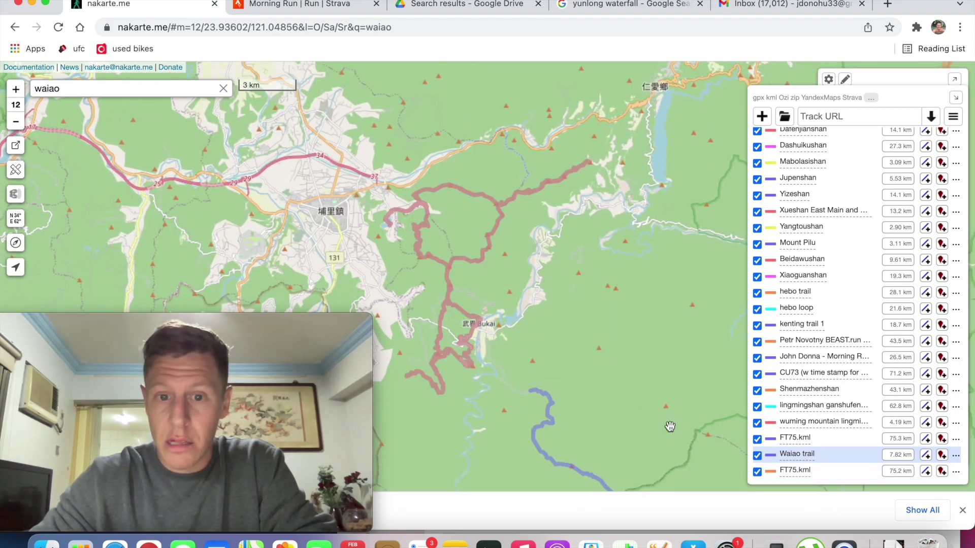
left_click(956, 472)
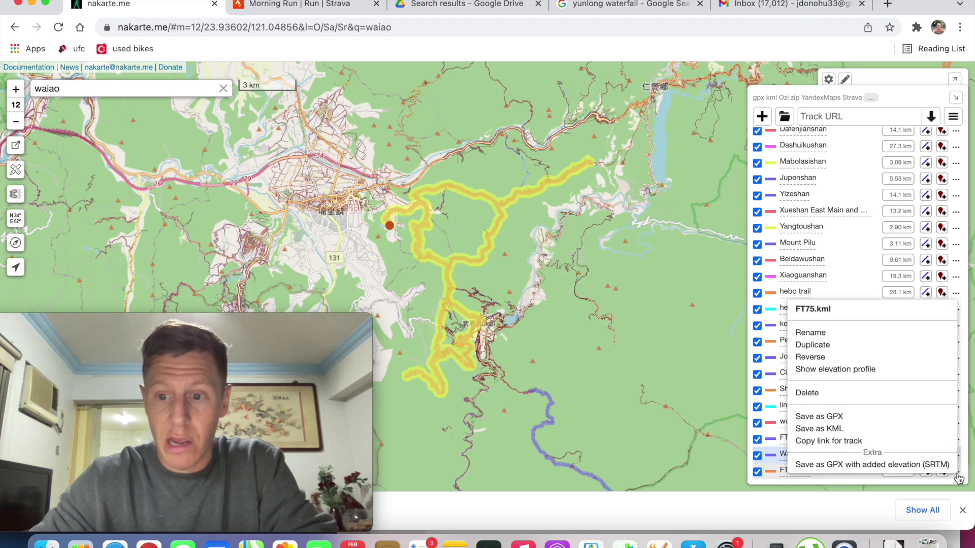
left_click(836, 394)
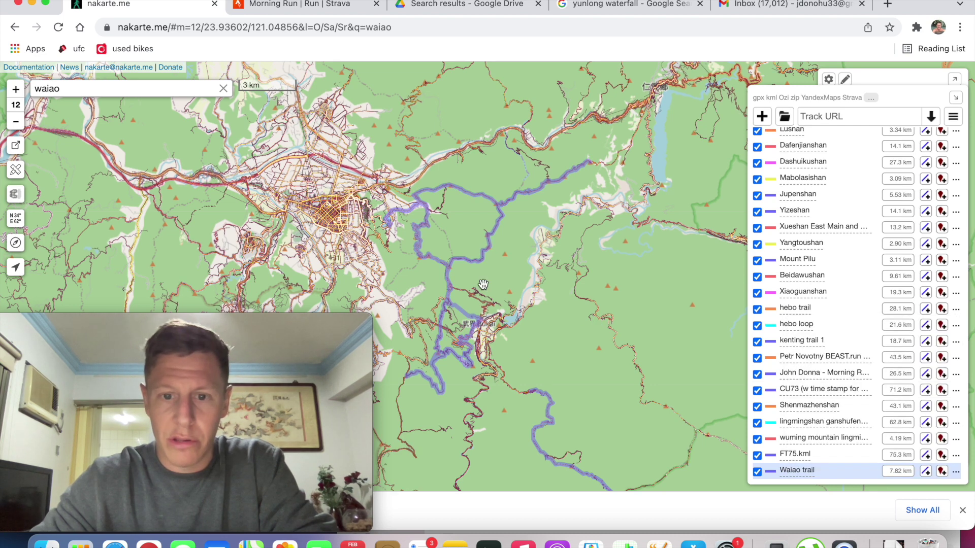
Step: Show the elevation profile for the FT75.kml track (75.3 km, 523–1664 m)
right_click(878, 454)
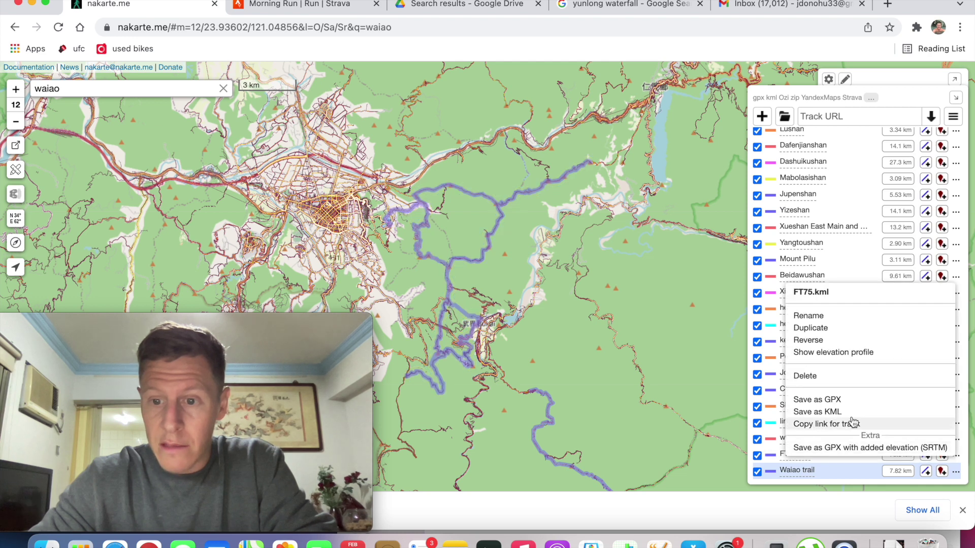
left_click(843, 353)
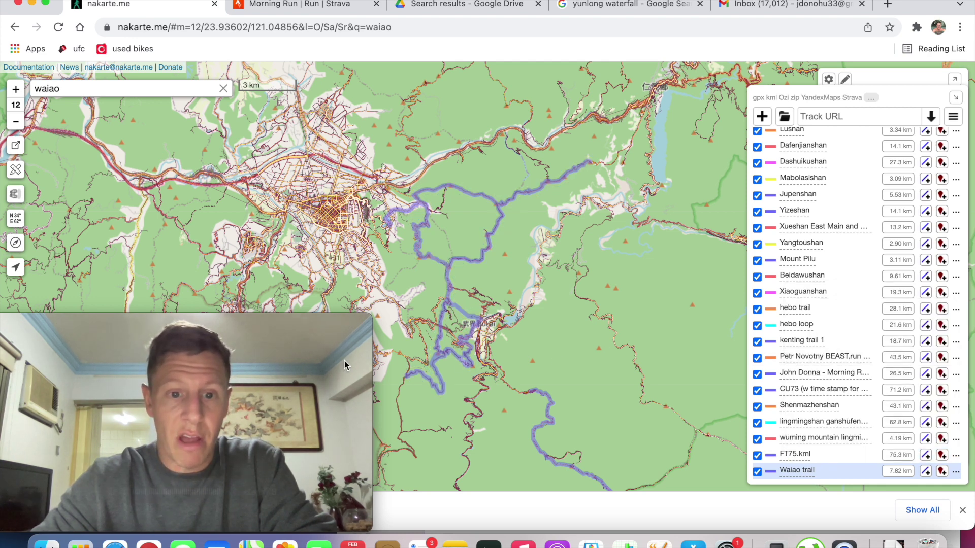
mouse_move(331, 361)
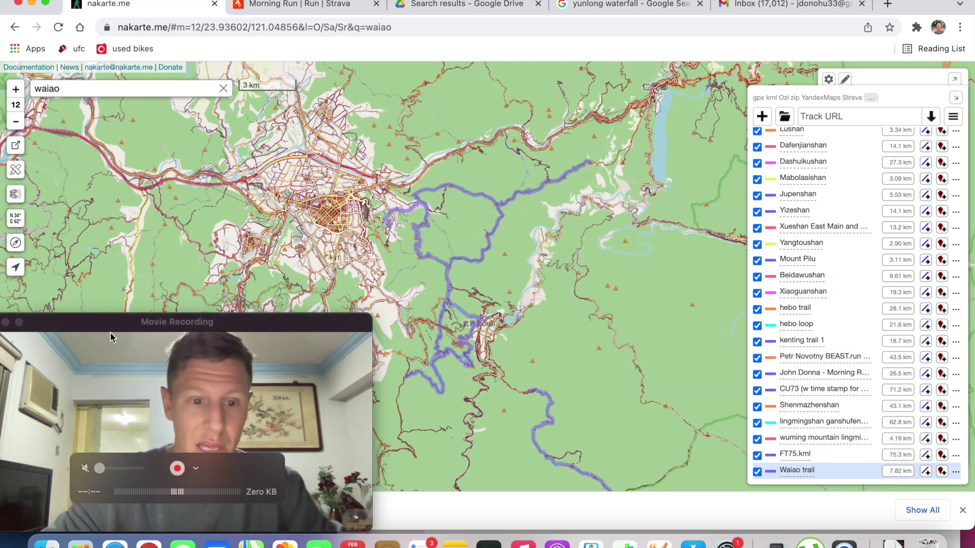
left_click_drag(89, 328, 525, 79)
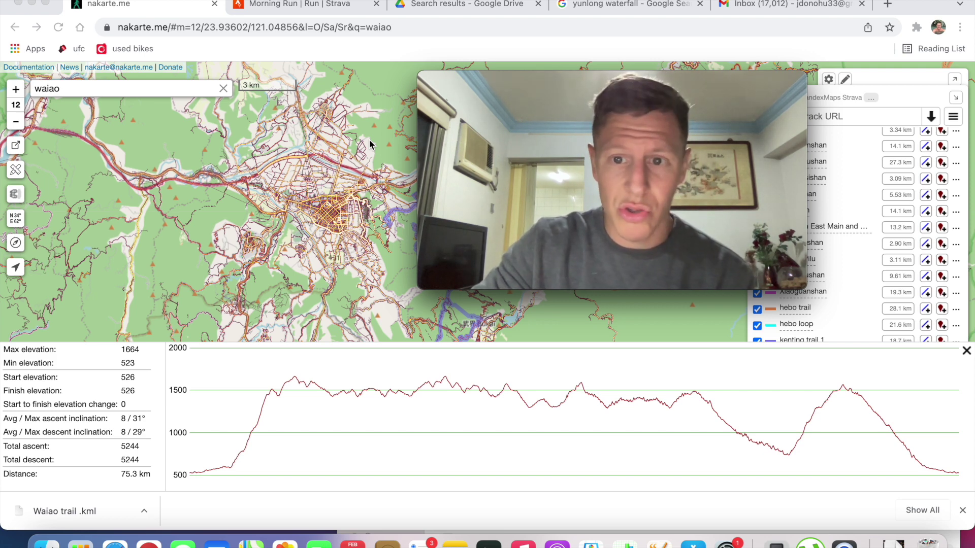
Step: Close the FT75.kml elevation profile panel to reveal the route on the map
mouse_move(467, 86)
left_click_drag(510, 83, 112, 331)
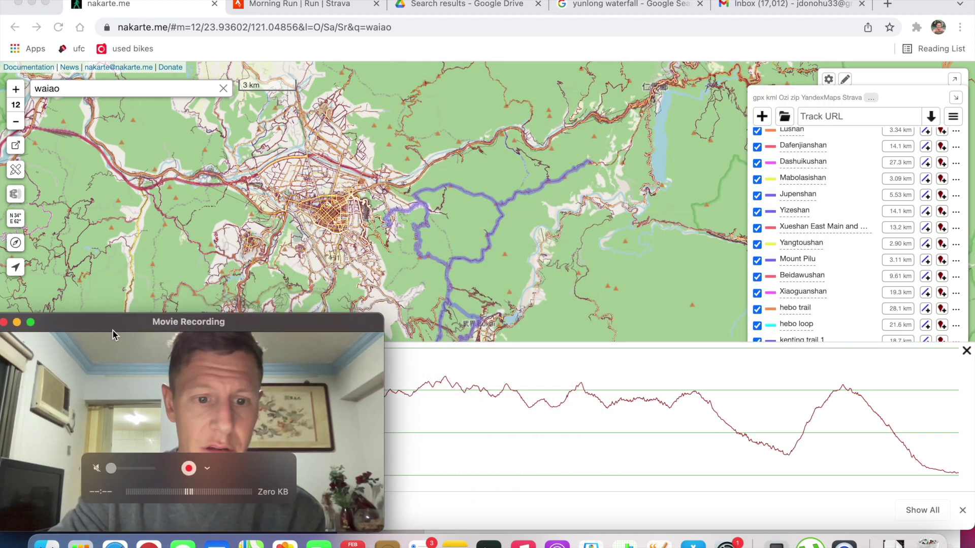
left_click(618, 341)
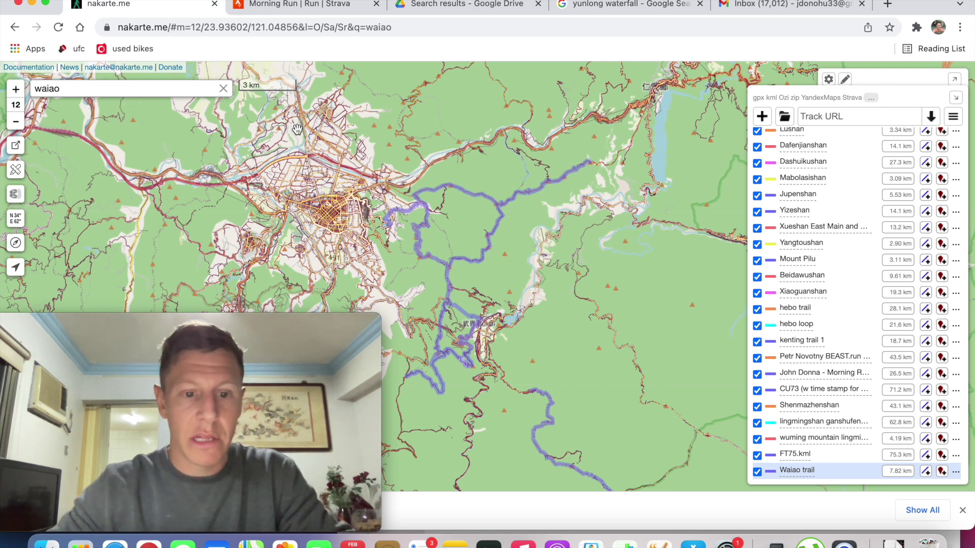
Step: Look over the Strava Morning Run page, copy its activity URL, and return to nakarte.me
left_click(302, 7)
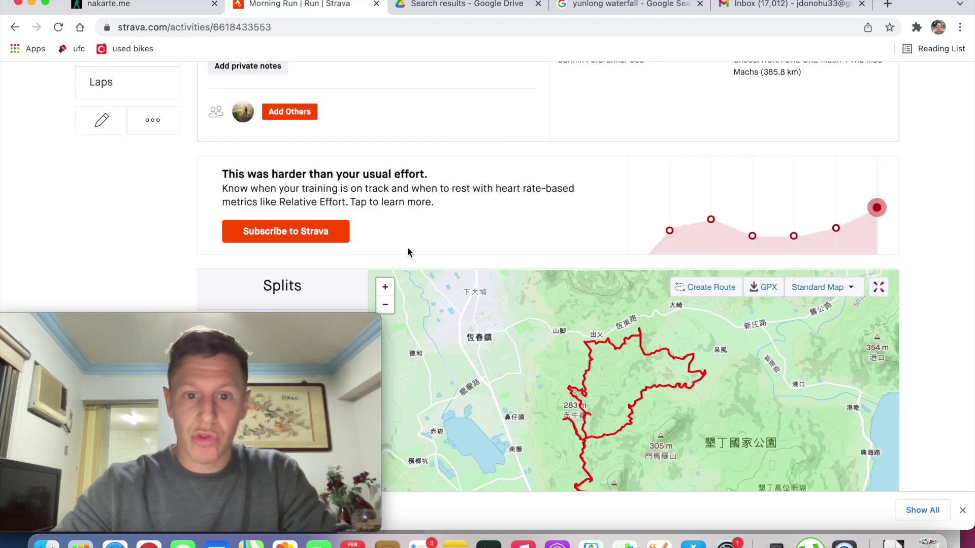
scroll(372, 265, "down", 5)
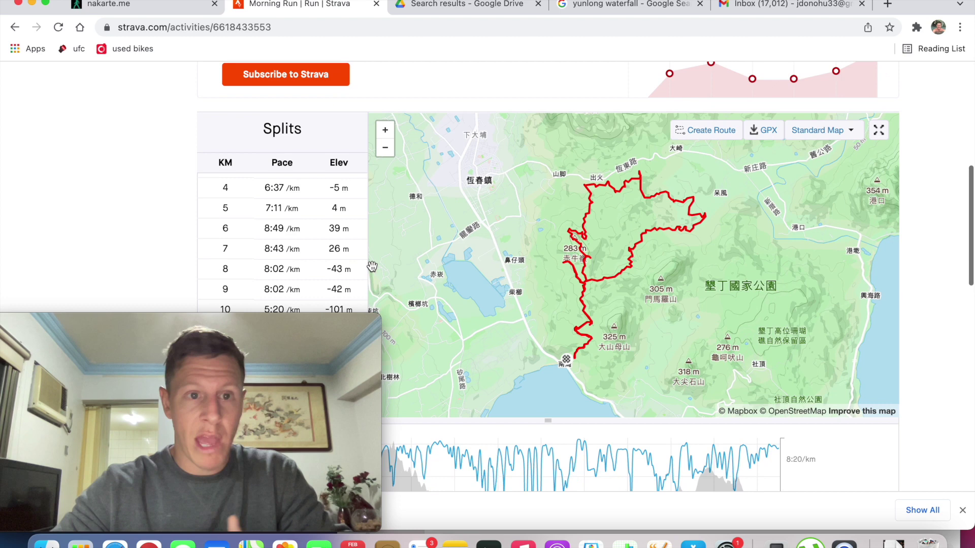
scroll(372, 266, "down", 2)
scroll(371, 266, "up", 5)
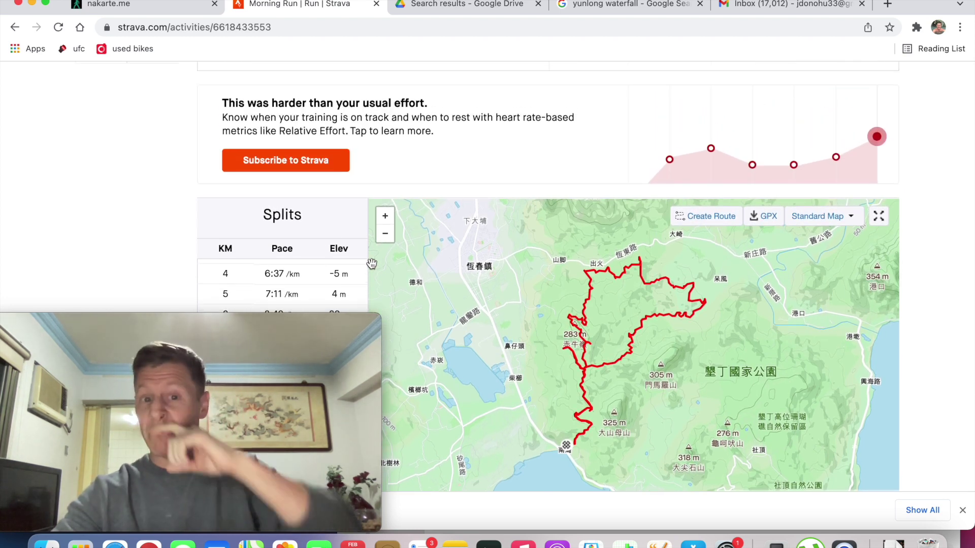
scroll(185, 226, "down", 2)
scroll(185, 221, "down", 4)
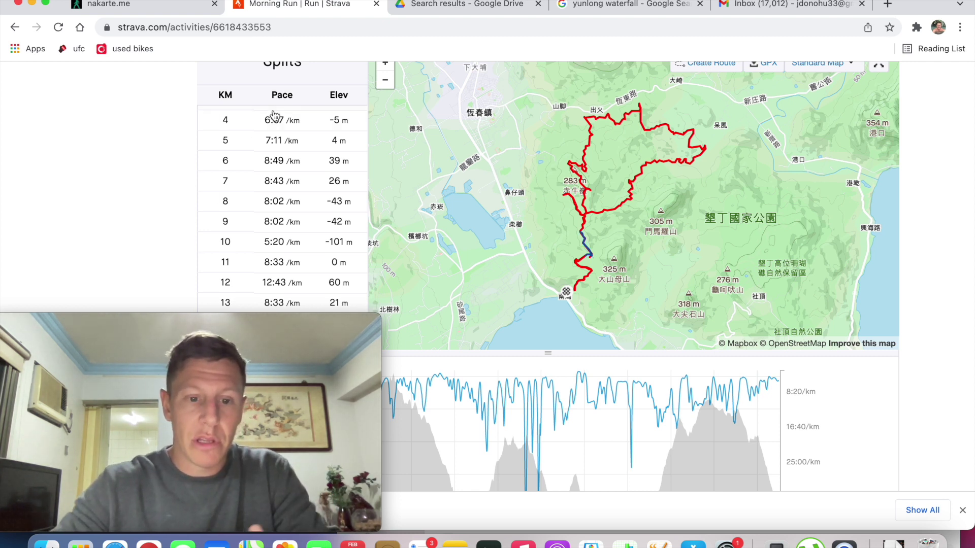
left_click(318, 27)
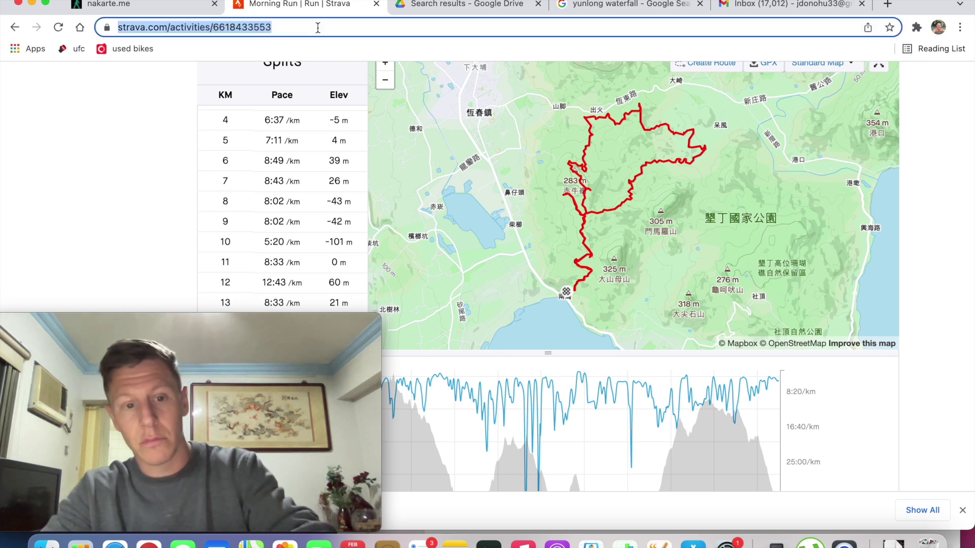
left_click(174, 5)
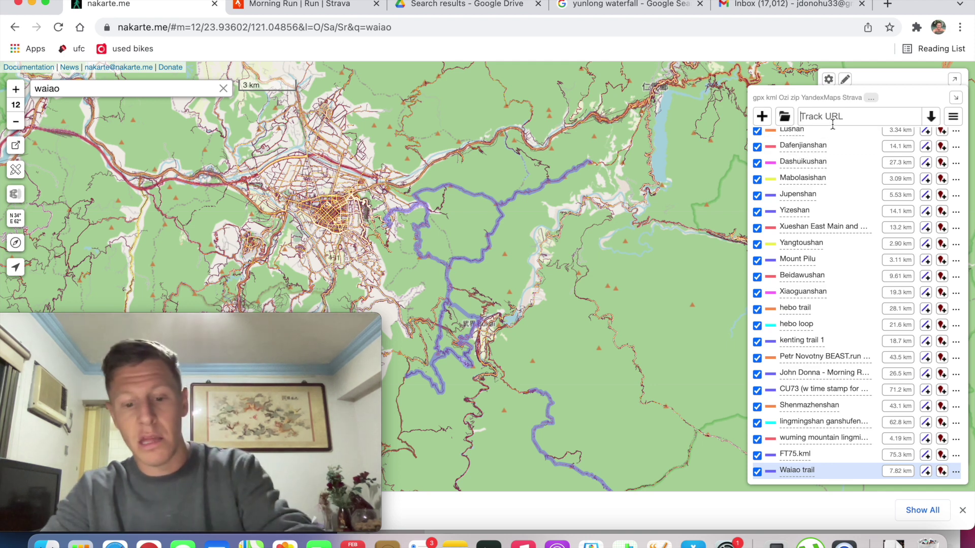
Step: Load the pasted Strava activity link as a new track and zoom to it
key("super+v")
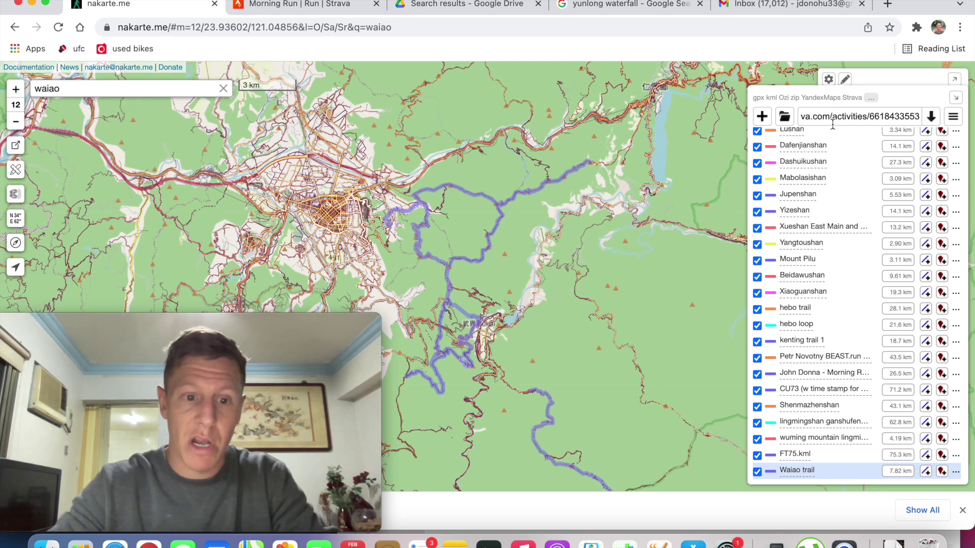
key("Return")
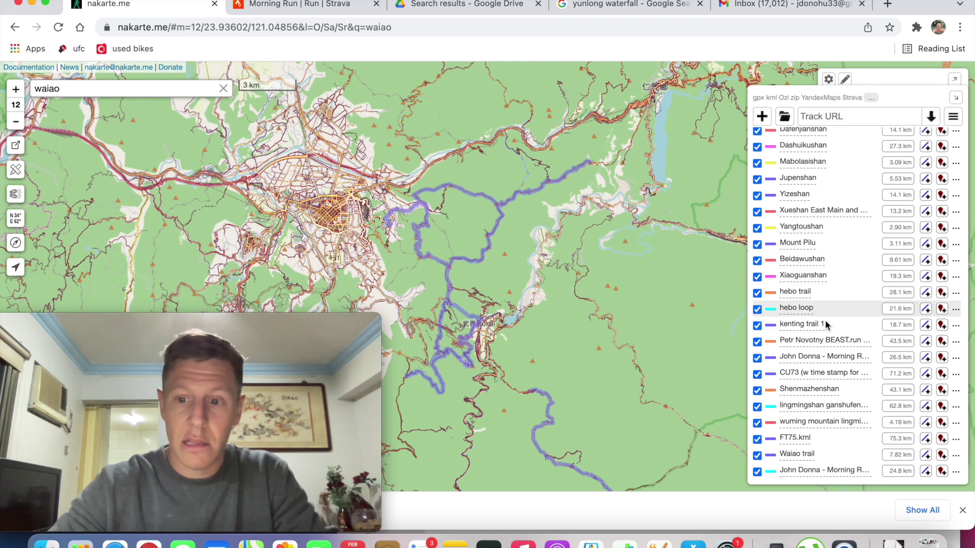
left_click(821, 472)
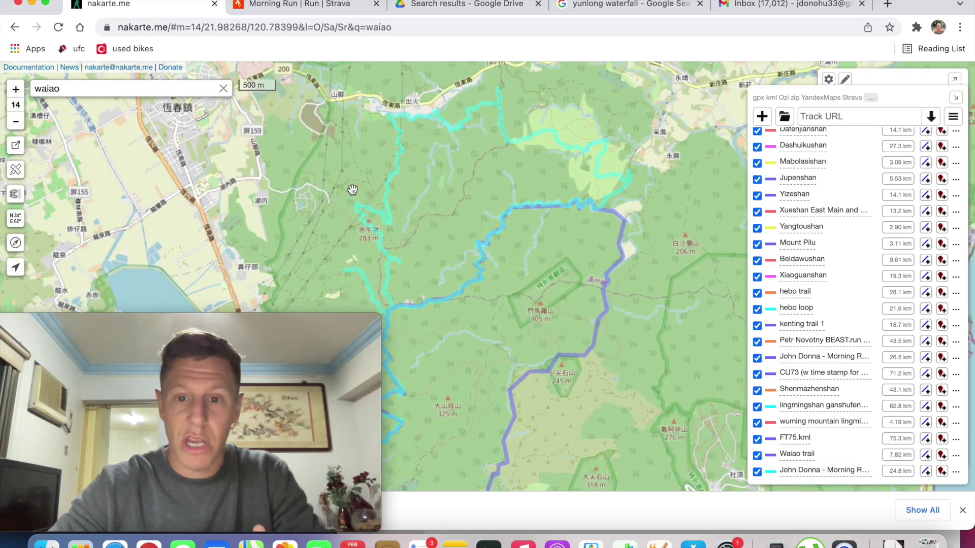
Step: Pan along the imported 24.8 km cyan route to inspect it on the map
left_click_drag(519, 329, 605, 331)
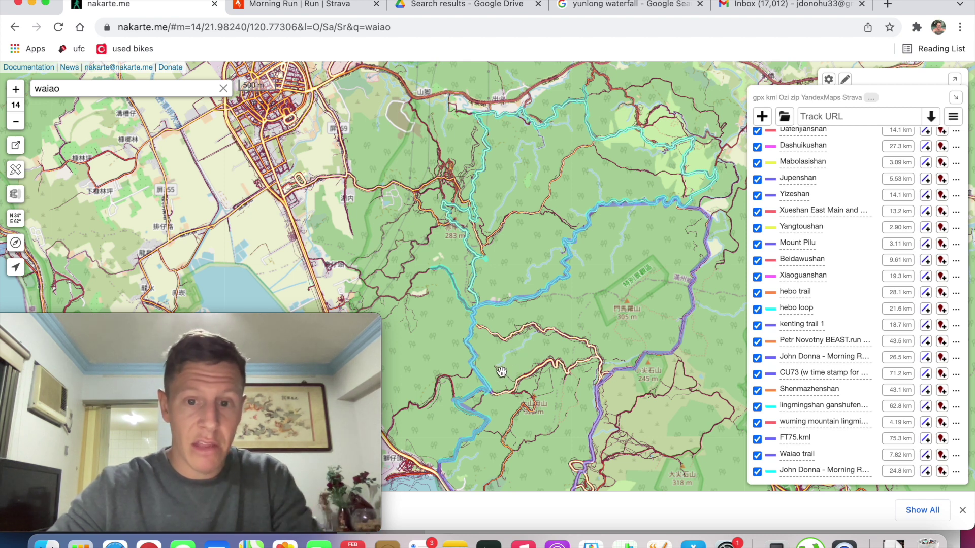
left_click_drag(502, 372, 510, 362)
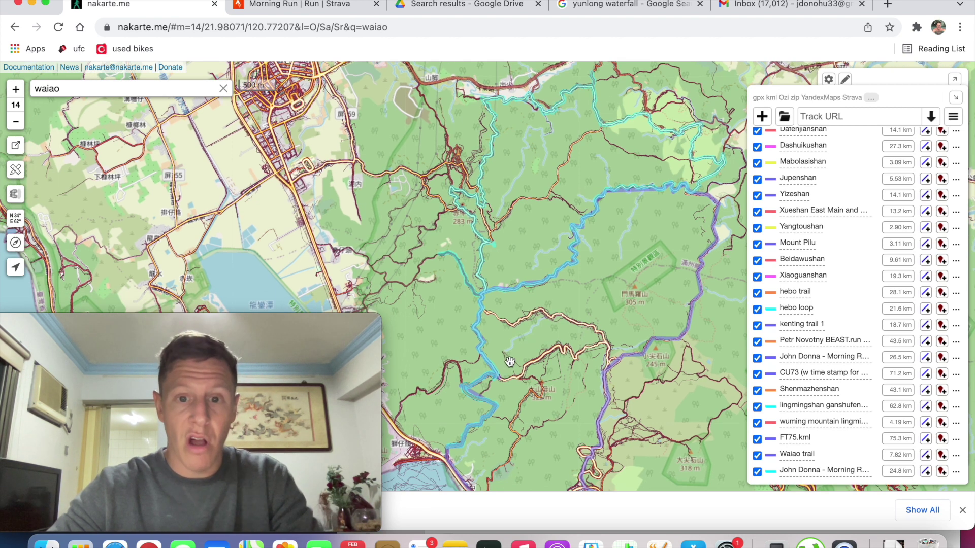
left_click_drag(510, 361, 495, 390)
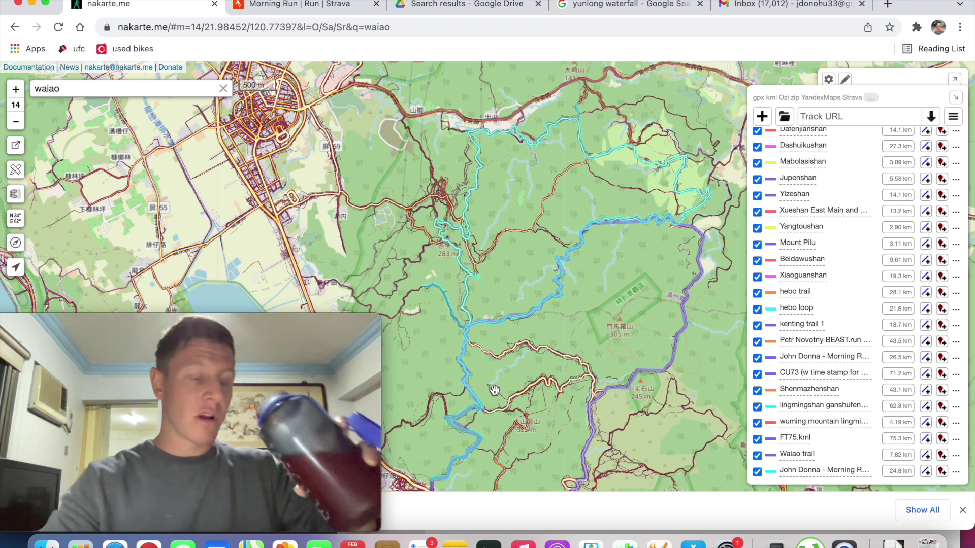
scroll(395, 211, "down", 1)
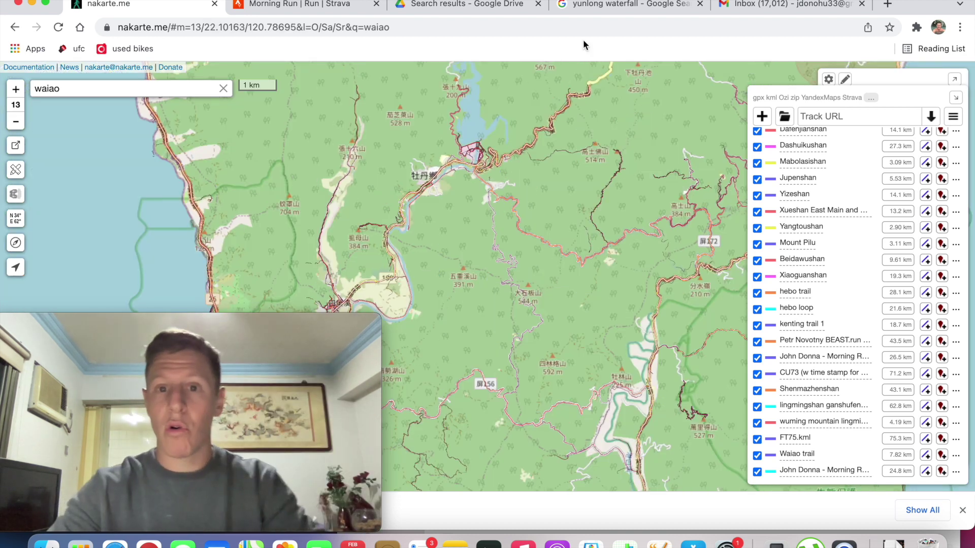
left_click_drag(491, 120, 526, 197)
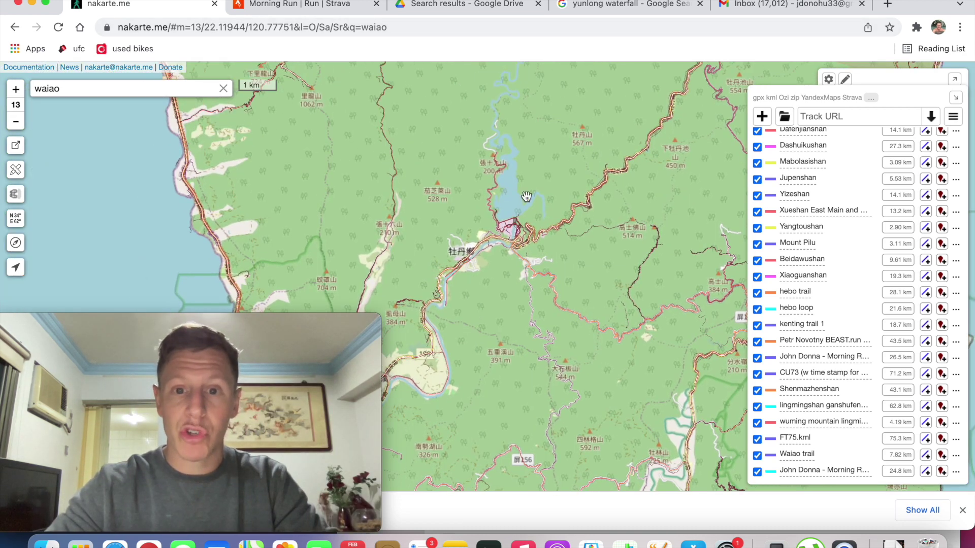
Step: Replace the Google search terms with 'alishan' and run the search
left_click(608, 8)
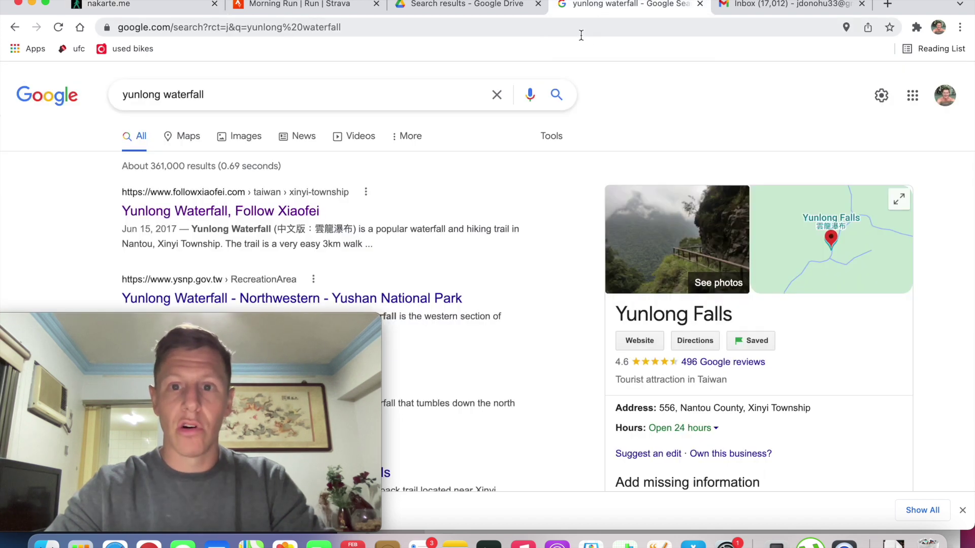
triple_click(404, 91)
type("alishan")
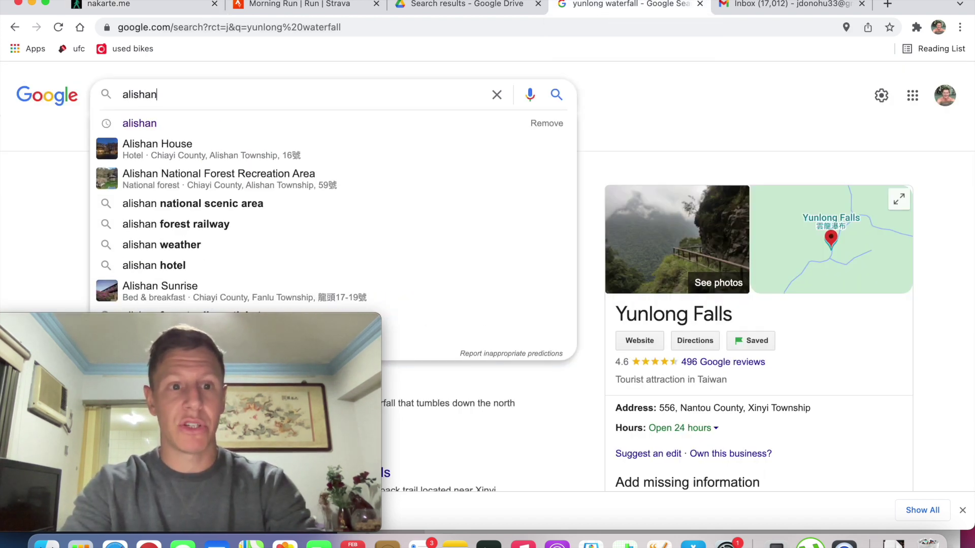
key("Return")
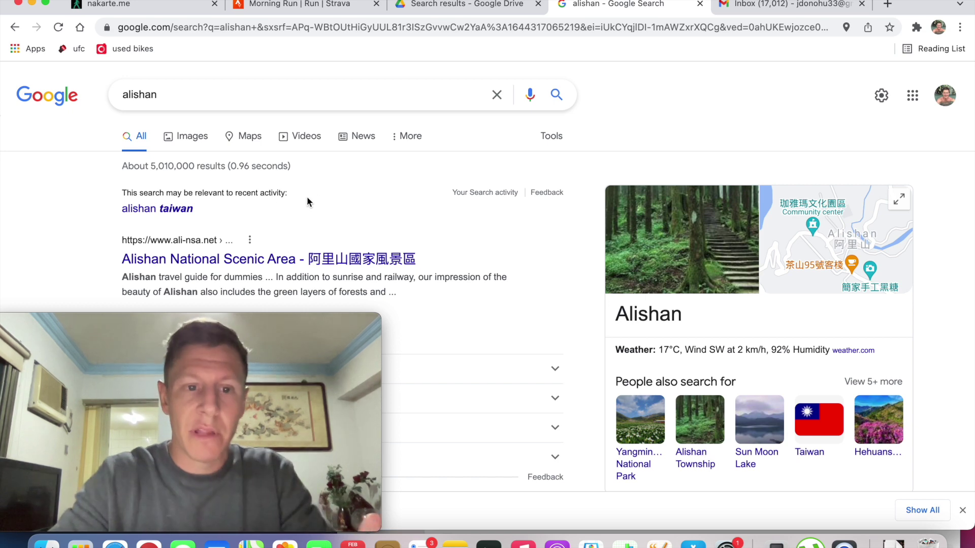
Step: View Alishan zoomed out on Google Maps, then open the Alishan No.28 Giant Tree place page
left_click(254, 141)
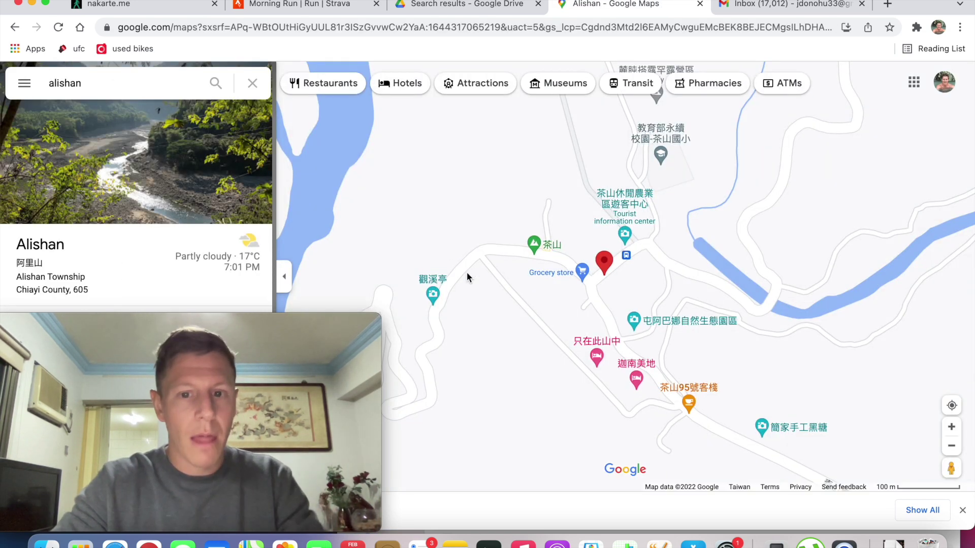
left_click_drag(507, 283, 545, 263)
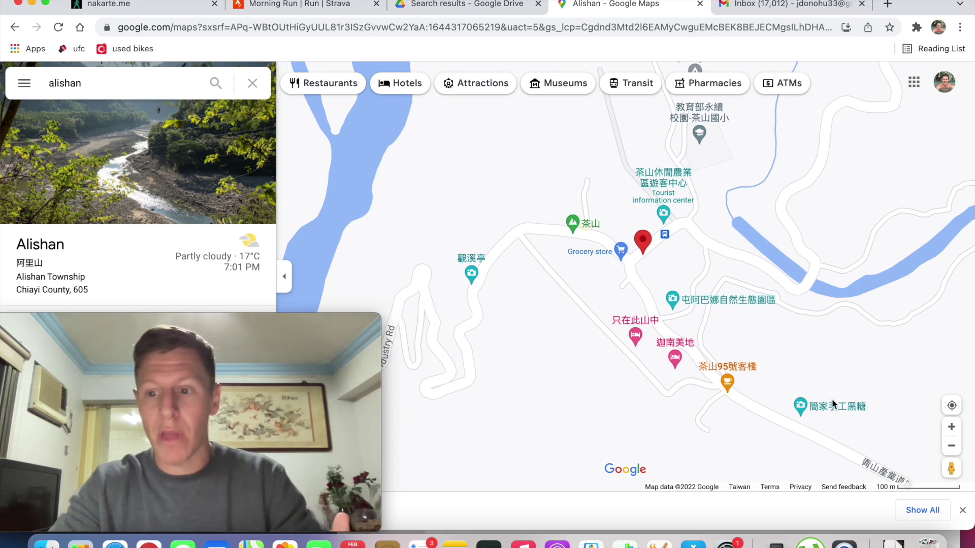
left_click(952, 446)
left_click(951, 446)
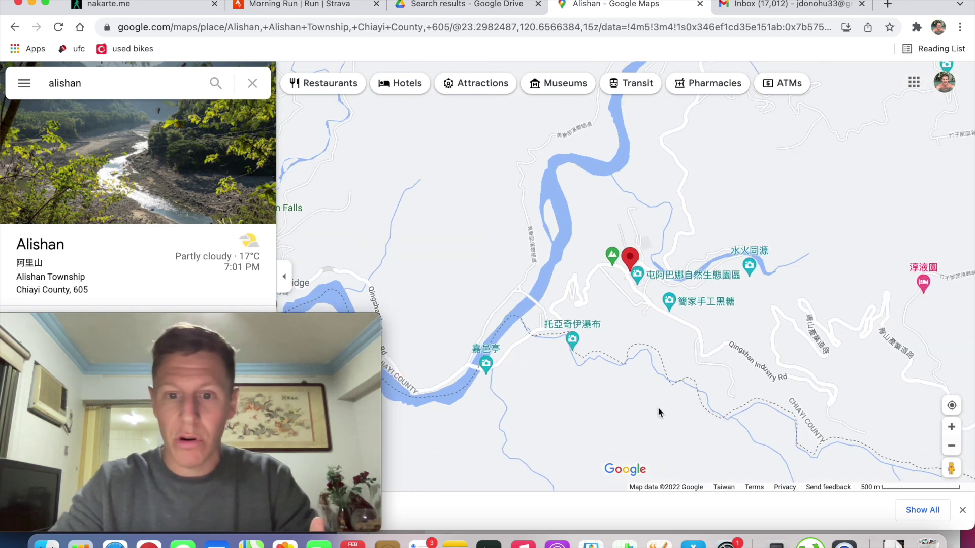
left_click_drag(609, 403, 589, 350)
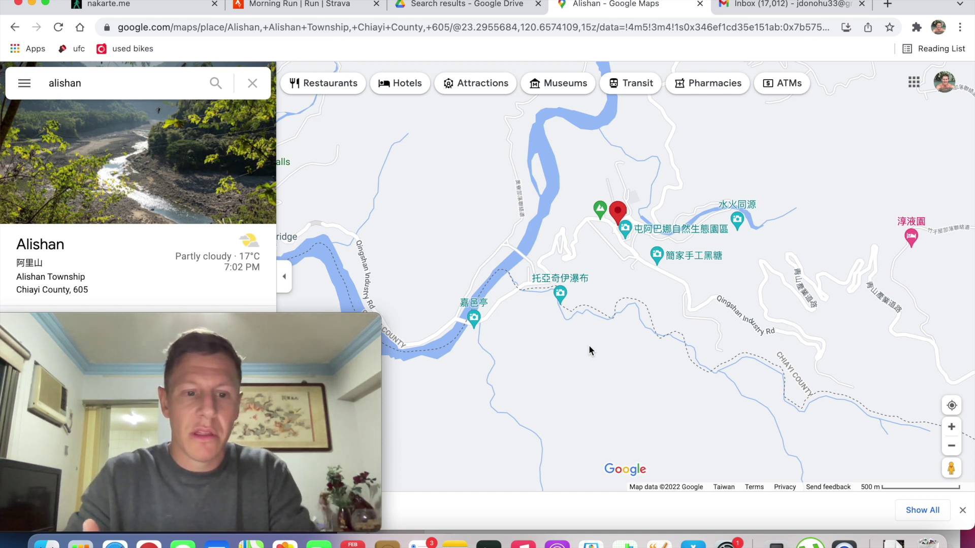
scroll(589, 345, "left", 3)
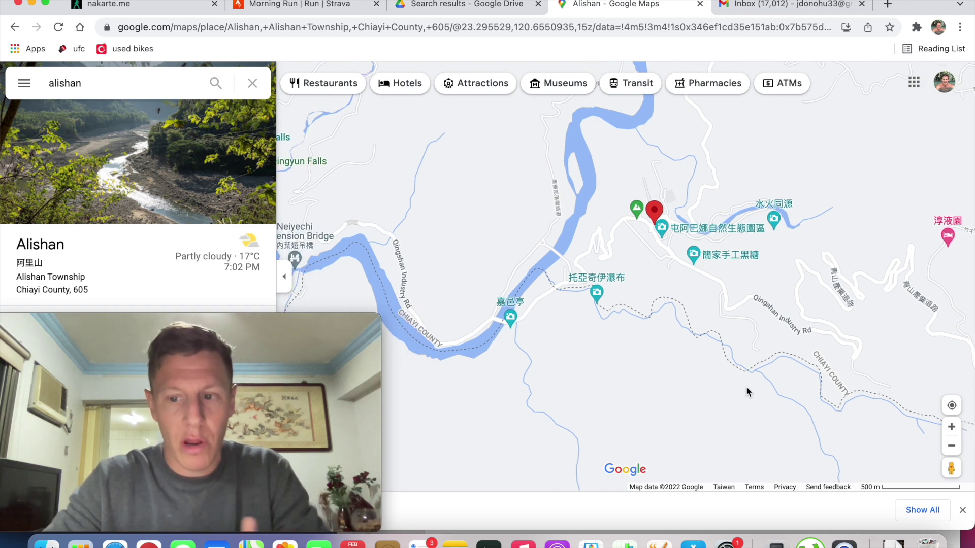
key("super+bracketleft")
left_click(742, 274)
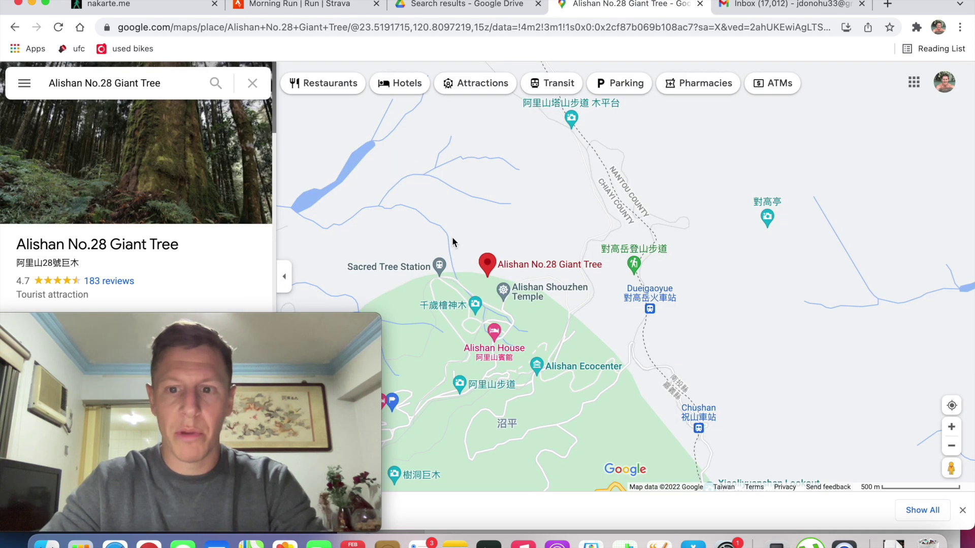
Step: Drop a pin on route 18 near the giant tree and open its coordinates
scroll(449, 226, "down", 5)
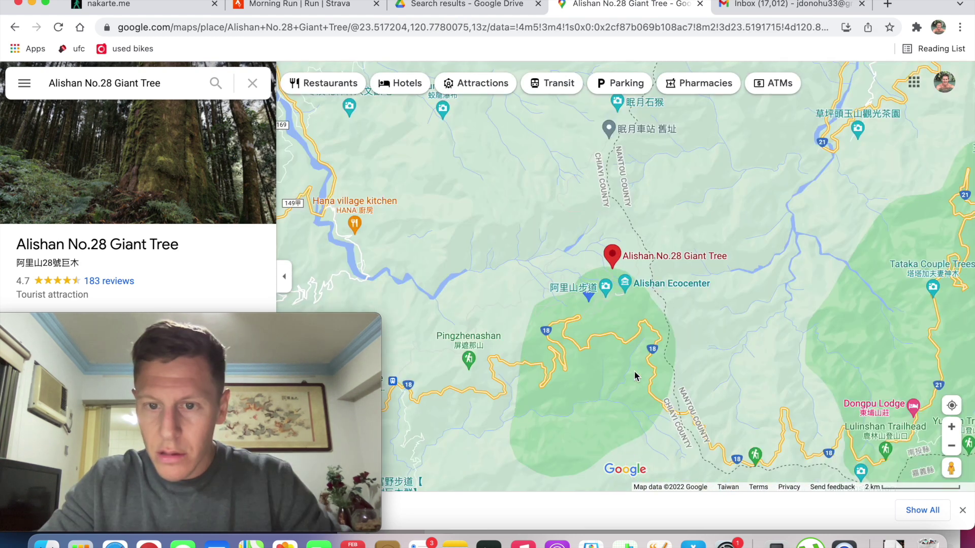
left_click_drag(635, 376, 666, 367)
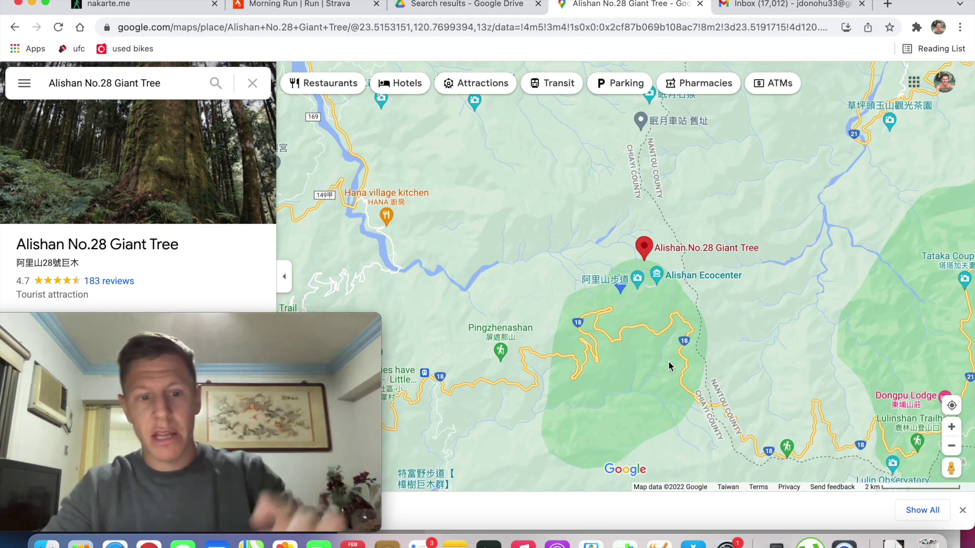
left_click(506, 382)
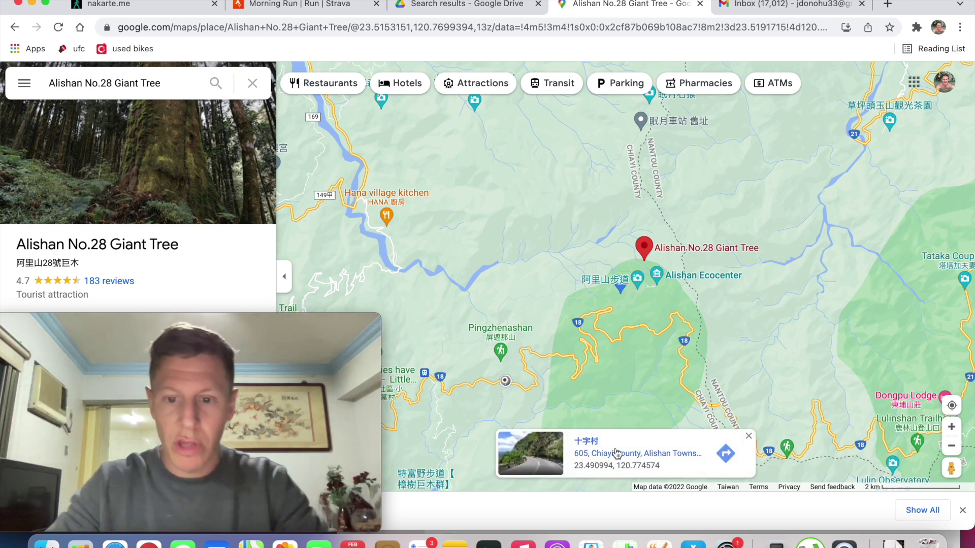
left_click(647, 468)
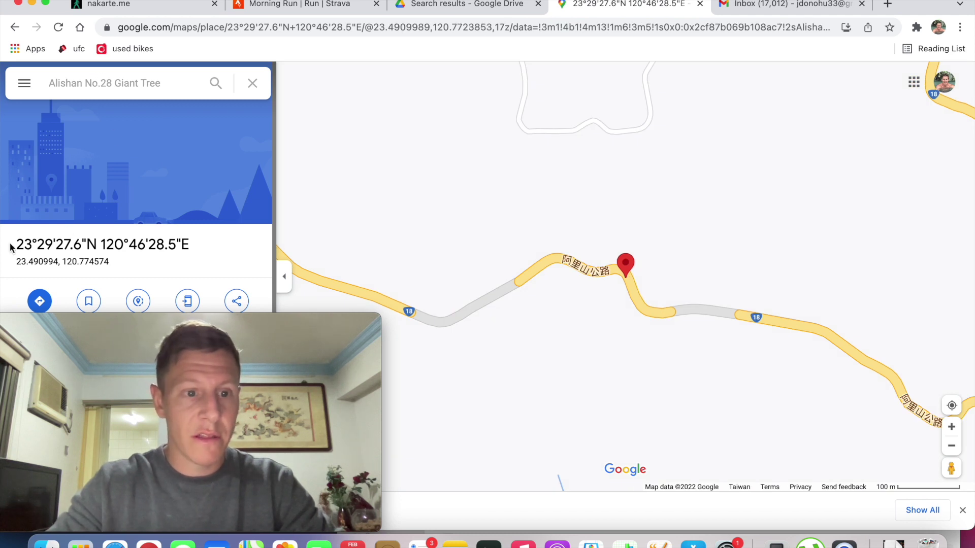
Step: Copy the pin's decimal coordinates 23.490994, 120.774574
triple_click(26, 244)
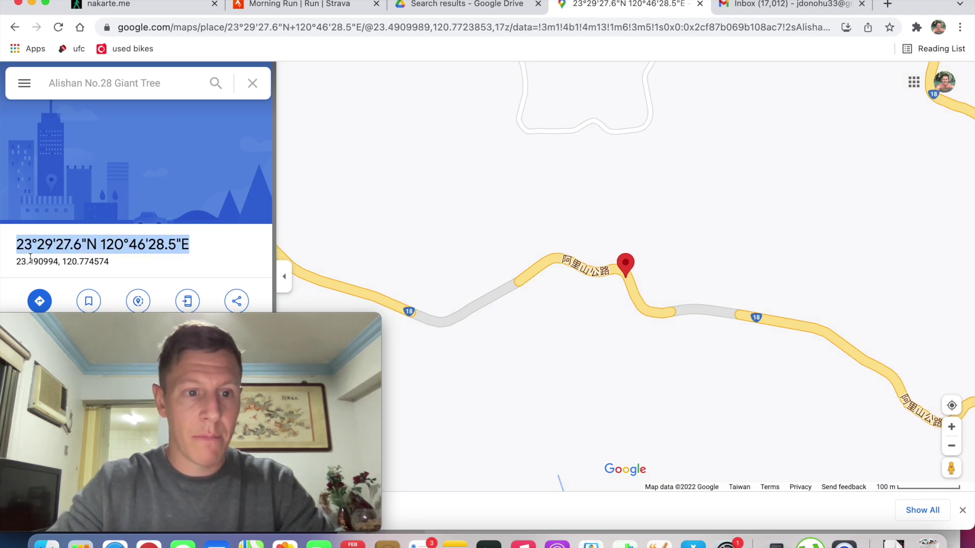
left_click_drag(15, 260, 120, 266)
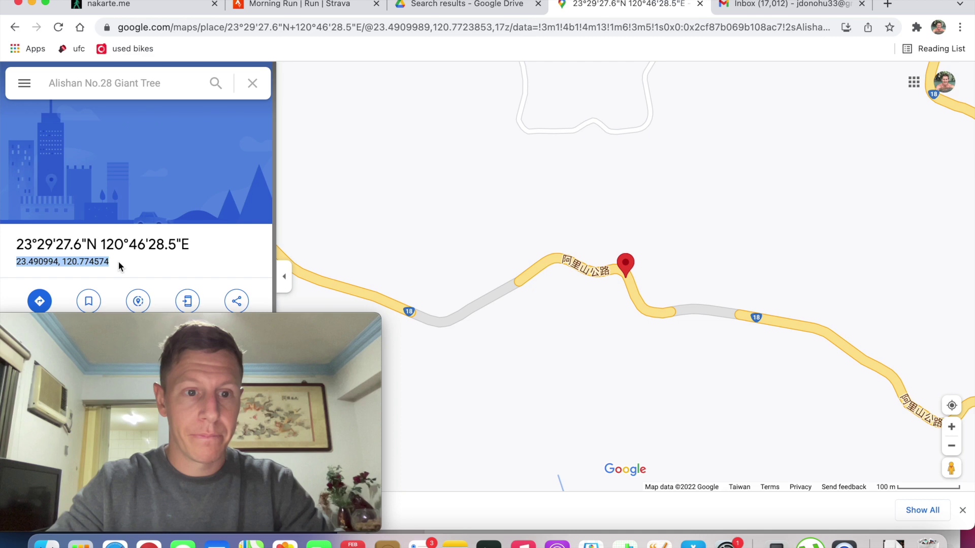
right_click(86, 262)
left_click(107, 290)
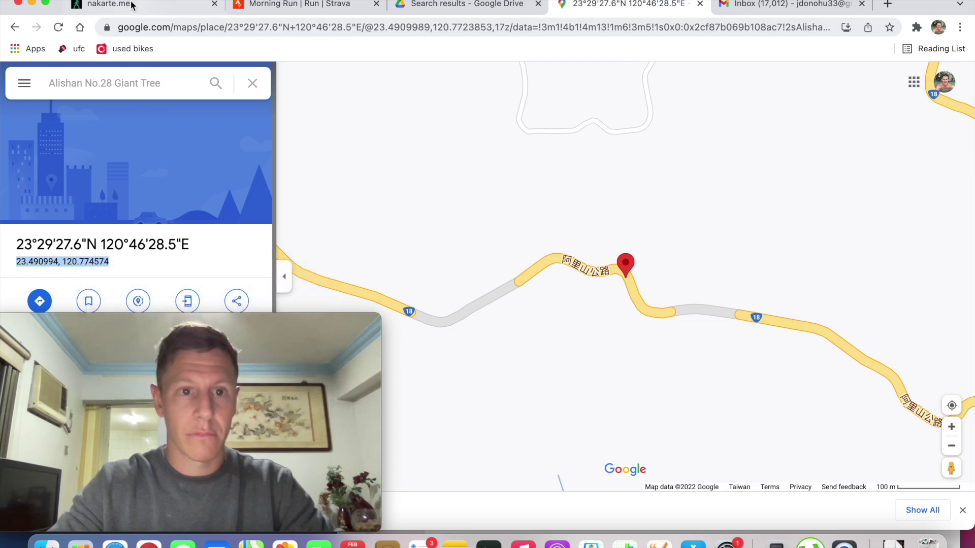
Step: Replace the 'waiao' search with the pasted coordinates 23.490994, 120.774574 and jump there
left_click(131, 5)
triple_click(151, 87)
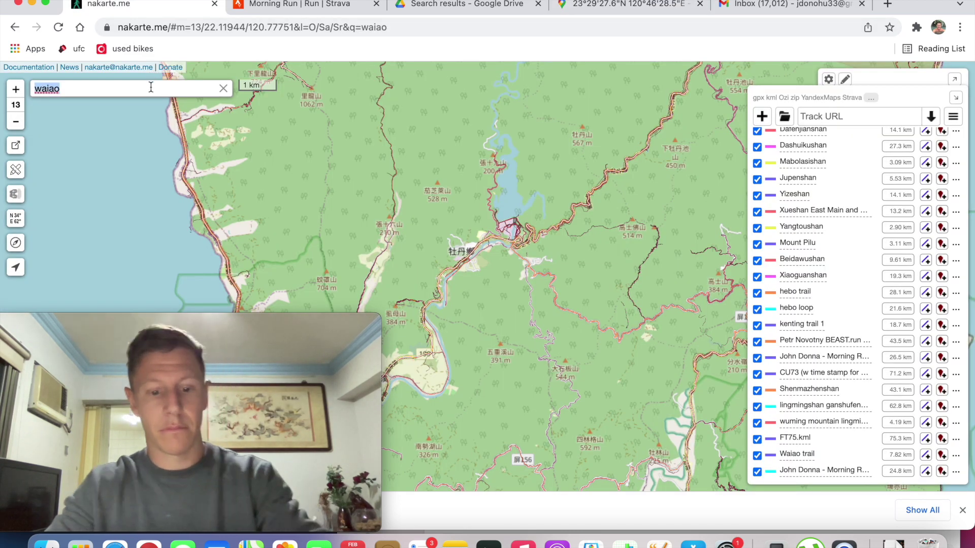
key("super+v")
key("Return")
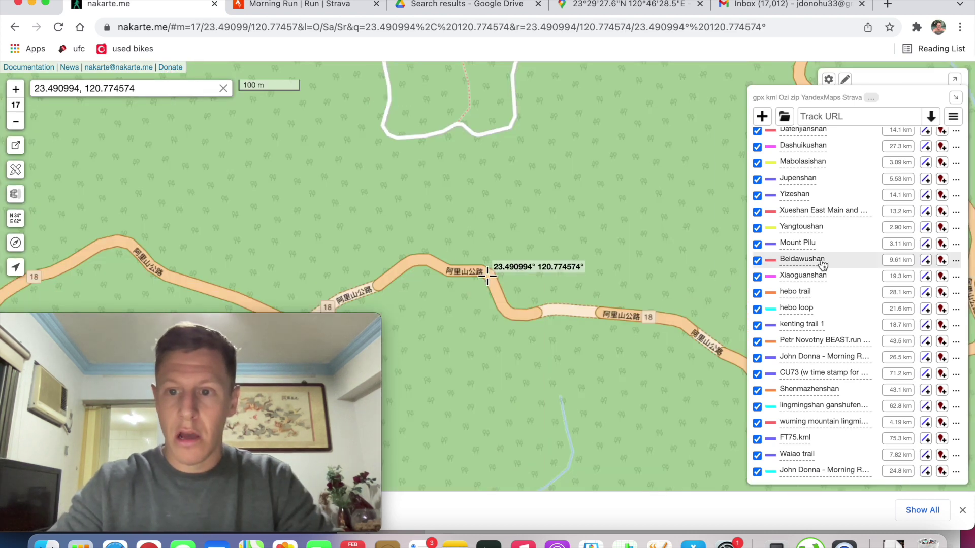
Step: Turn off both the all-activities and running Strava heatmap overlays
mouse_move(857, 102)
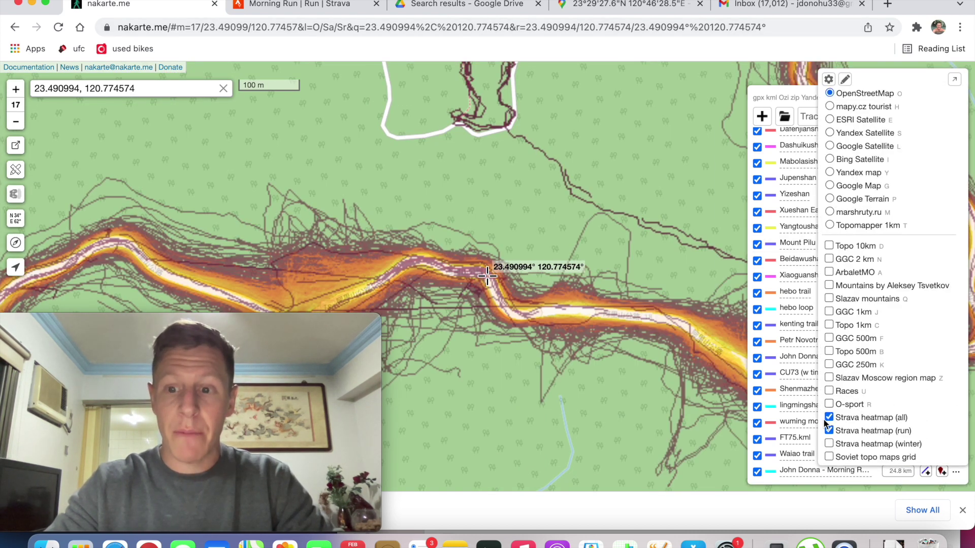
left_click(828, 417)
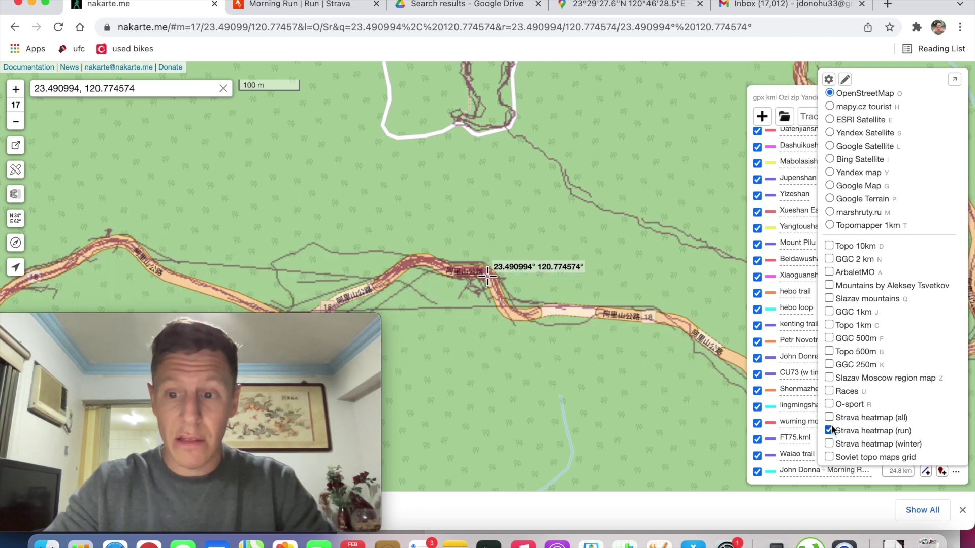
left_click(828, 431)
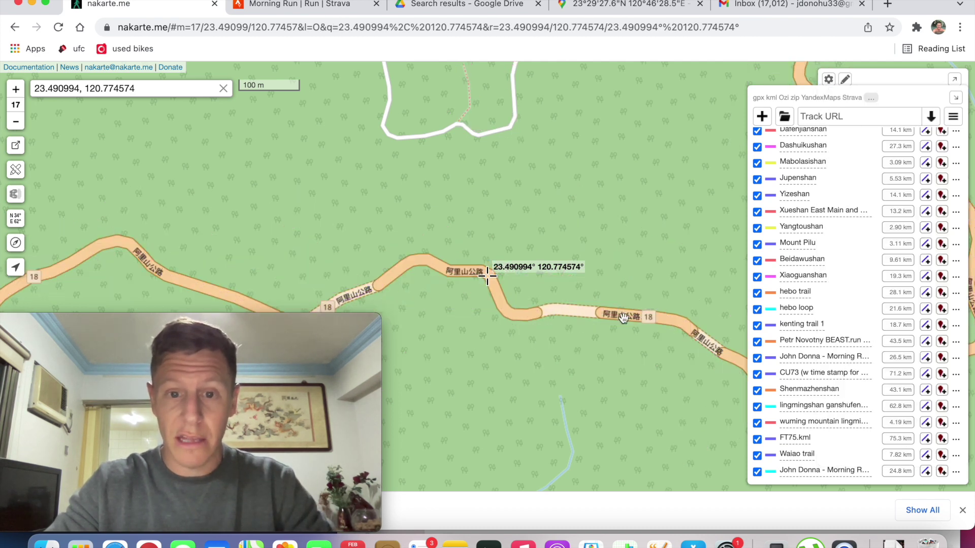
Step: Zoom out to level 14 and pan around the marked point
left_click(16, 122)
left_click(15, 123)
left_click(16, 123)
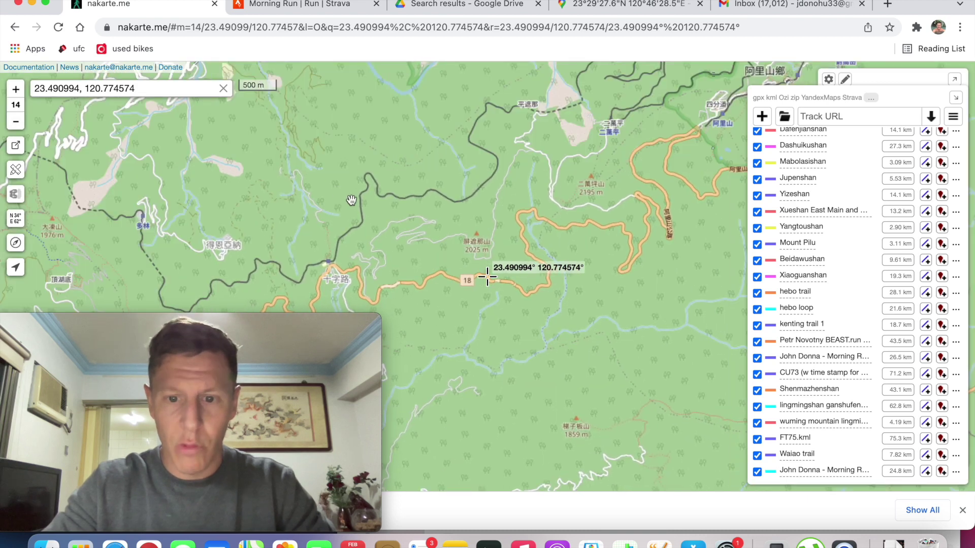
mouse_move(509, 288)
left_mouse_down()
mouse_move(543, 231)
mouse_move(619, 163)
mouse_move(534, 210)
left_mouse_up()
mouse_move(884, 90)
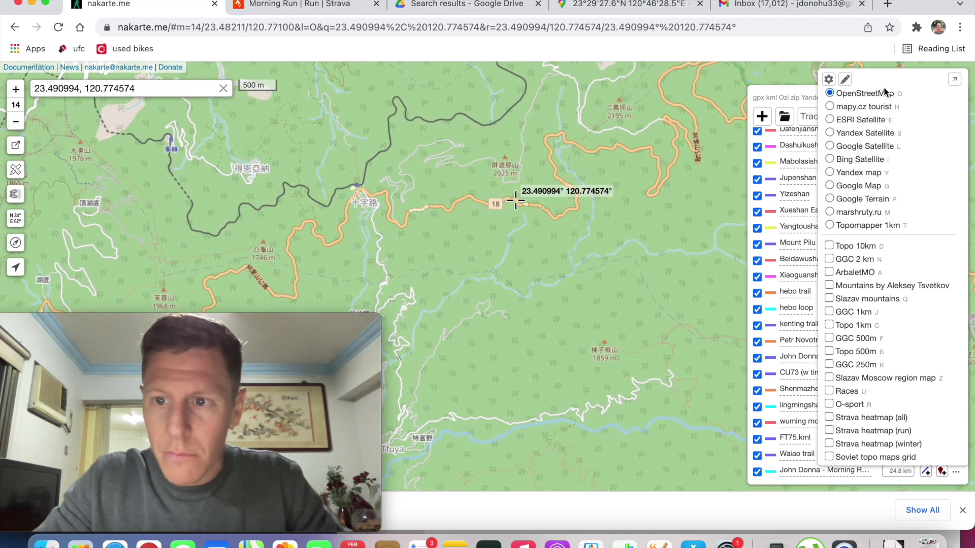
Step: Switch the base map to Google Map and pan around the Alishan area
left_click(829, 185)
mouse_move(546, 250)
left_mouse_down()
mouse_move(610, 210)
mouse_move(641, 212)
mouse_move(646, 246)
mouse_move(572, 209)
mouse_move(649, 139)
mouse_move(623, 157)
mouse_move(599, 213)
mouse_move(628, 355)
mouse_move(686, 328)
left_mouse_up()
left_click_drag(452, 291, 655, 301)
left_click_drag(489, 256, 596, 224)
left_click_drag(653, 194, 624, 210)
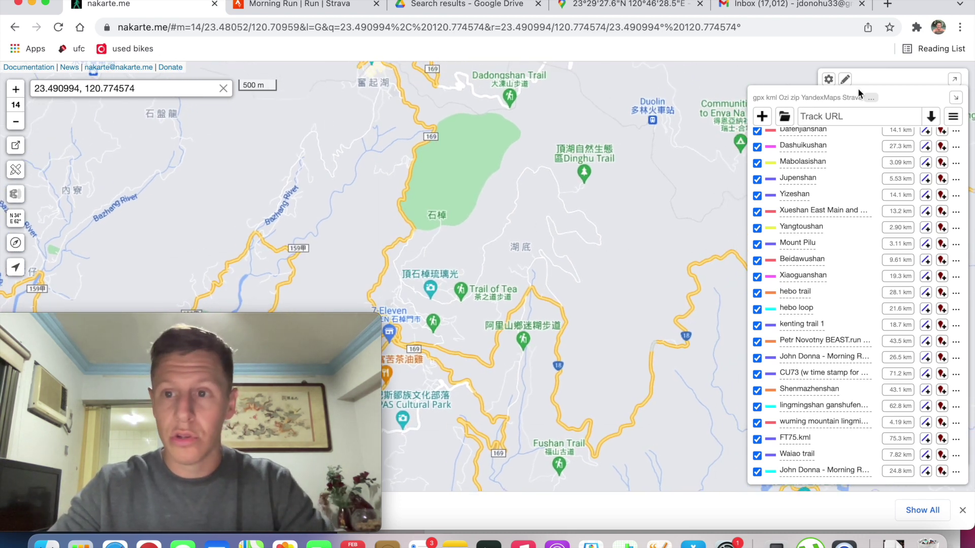
Step: Return to the OpenStreetMap base layer and frame the trails around route 18
mouse_move(880, 85)
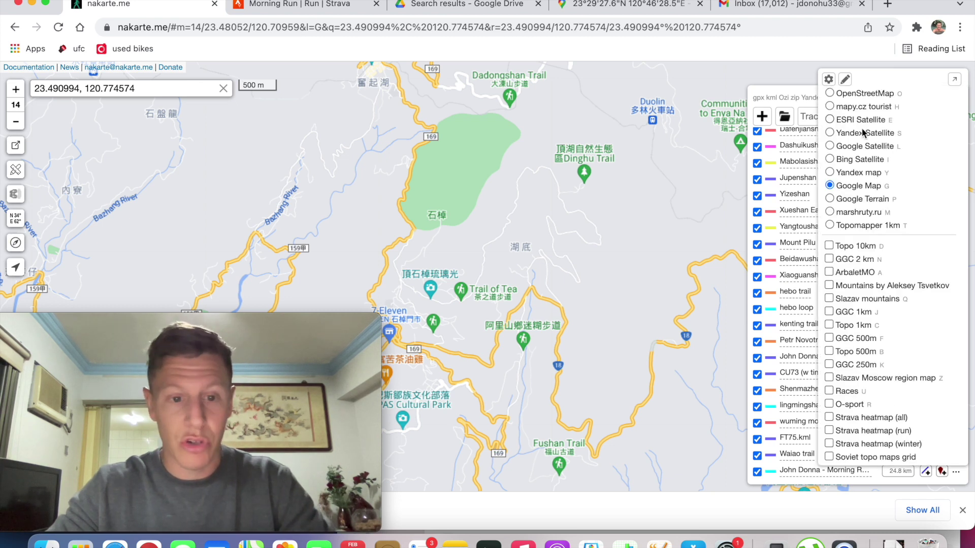
left_click(830, 93)
left_click_drag(577, 281, 609, 265)
left_click_drag(604, 300, 632, 322)
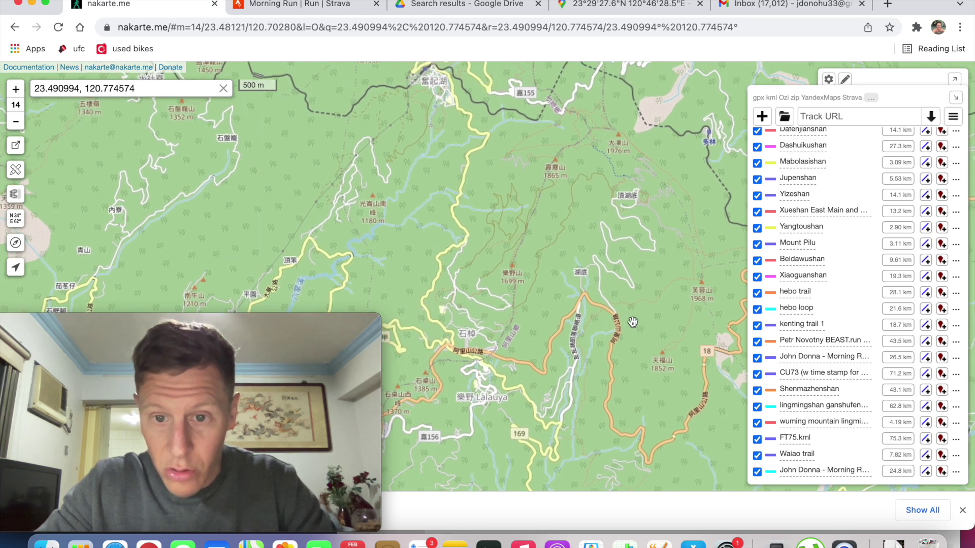
scroll(587, 310, "up", 1)
left_click_drag(636, 317, 558, 367)
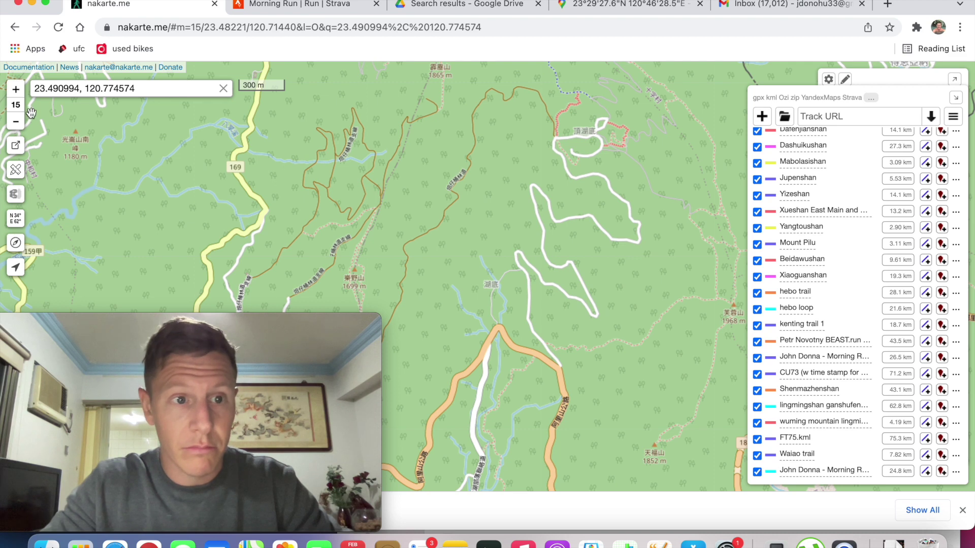
left_click(18, 122)
mouse_move(883, 89)
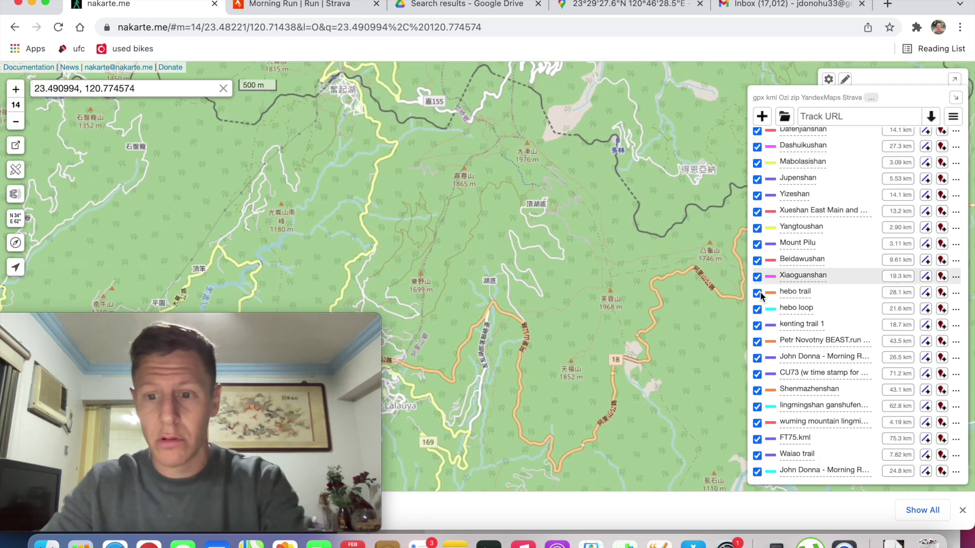
Step: Rename the new empty track to 'Alishan trail'
right_click(811, 473)
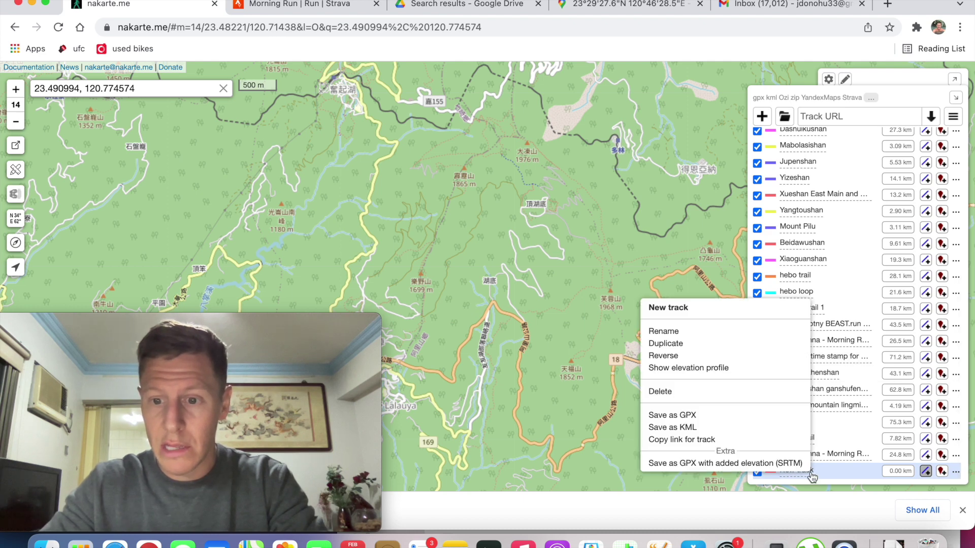
left_click(696, 335)
type("Ali")
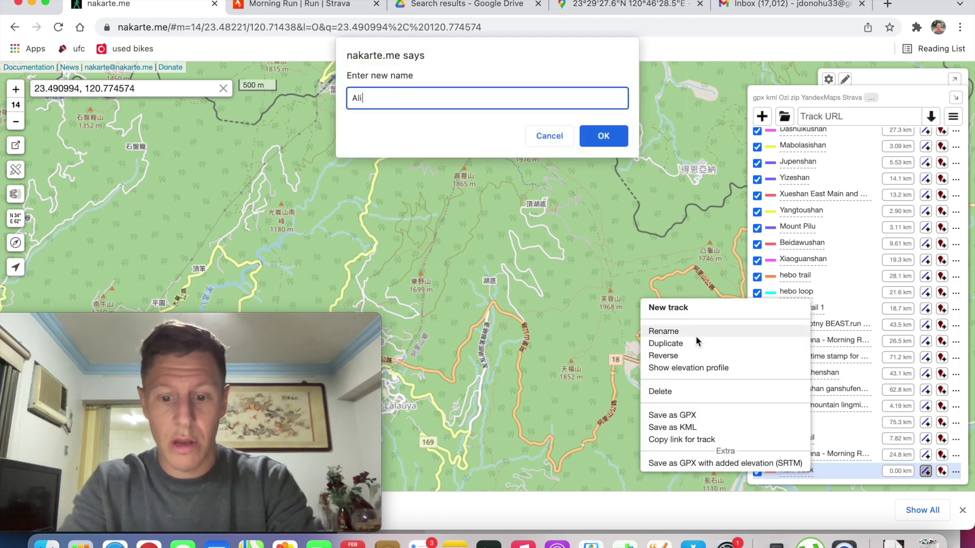
type("shan trail")
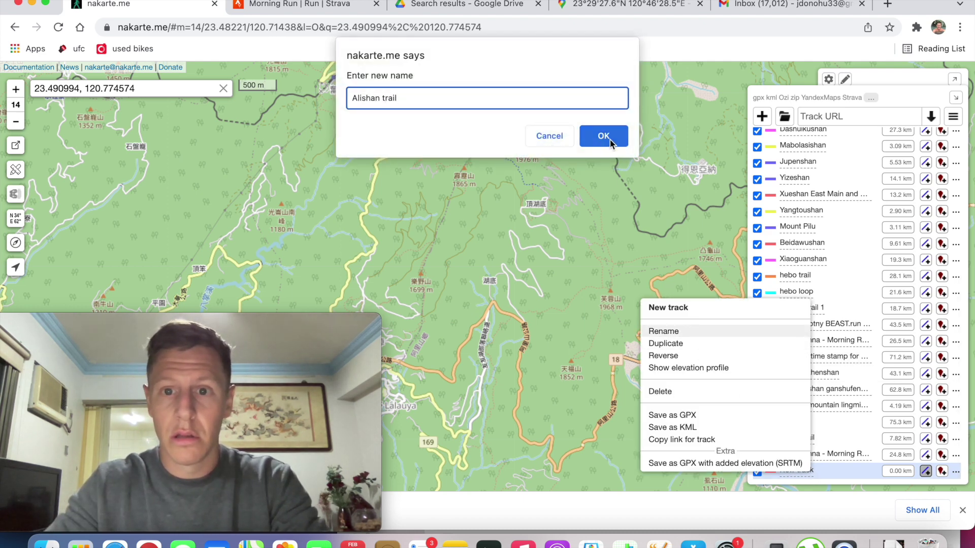
key("Return")
Step: Place the Alishan trail's first point on the map near route 18
scroll(496, 323, "up", 2)
left_click(583, 372)
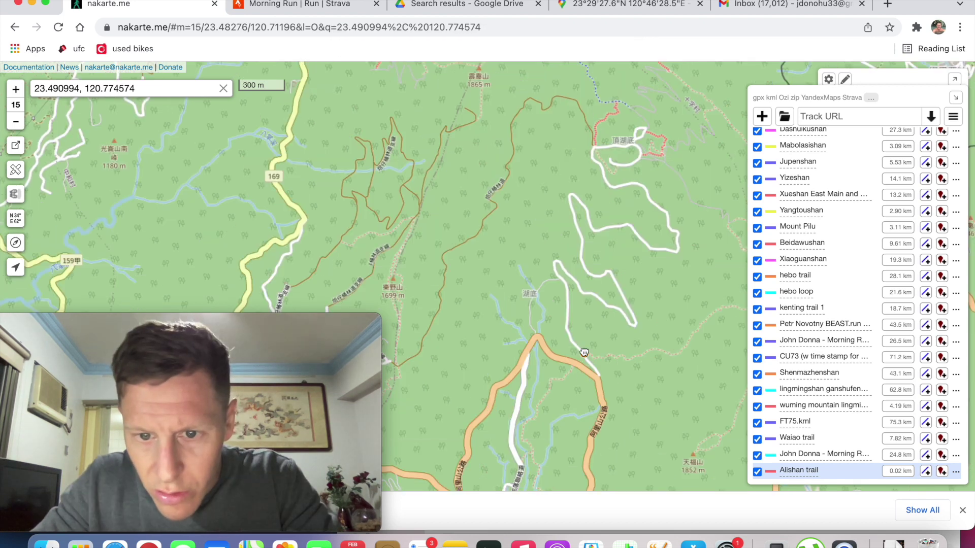
left_click_drag(635, 360, 524, 331)
Step: Show the Strava heatmap (all) and (run) layers and extend the trail along the heat lines to 13.2 km
mouse_move(863, 79)
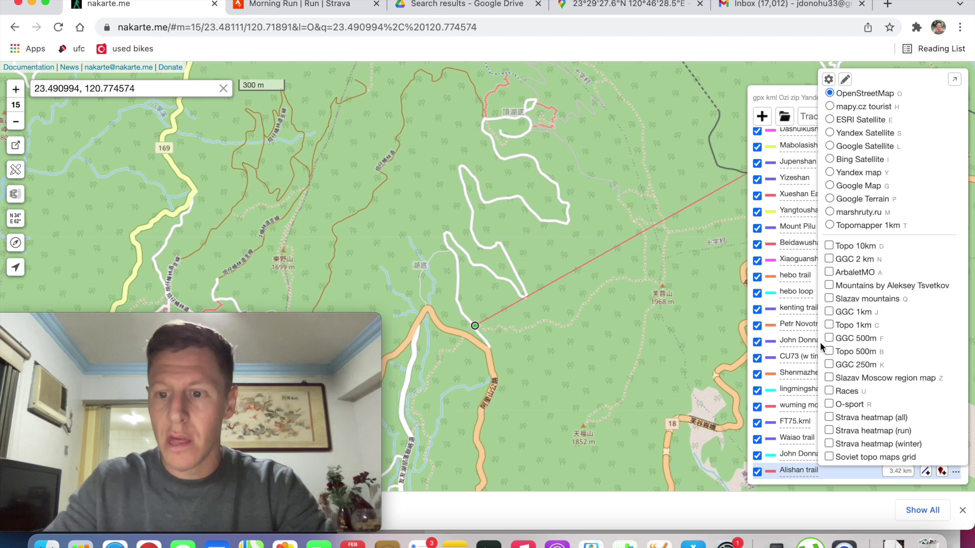
left_click(829, 417)
left_click(829, 430)
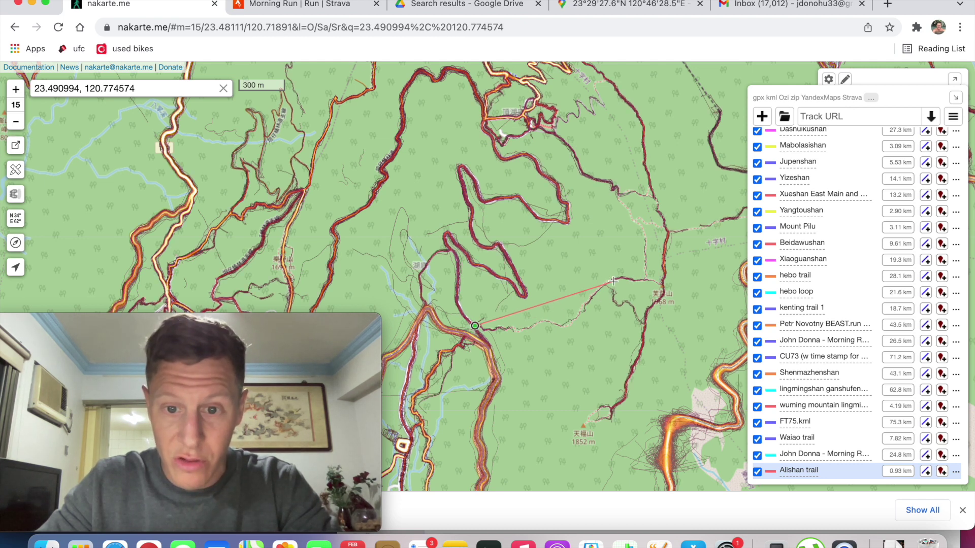
left_click_drag(450, 321, 599, 340)
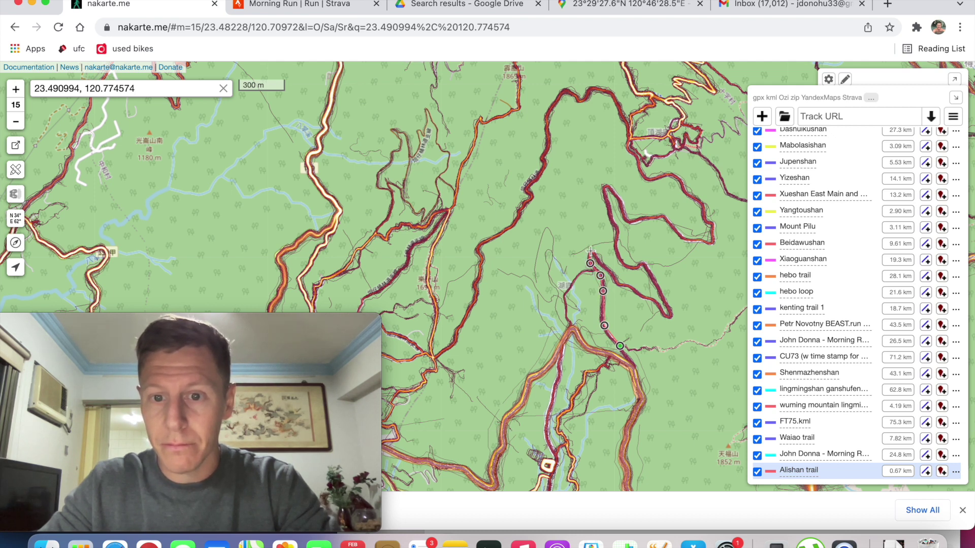
left_click(619, 281)
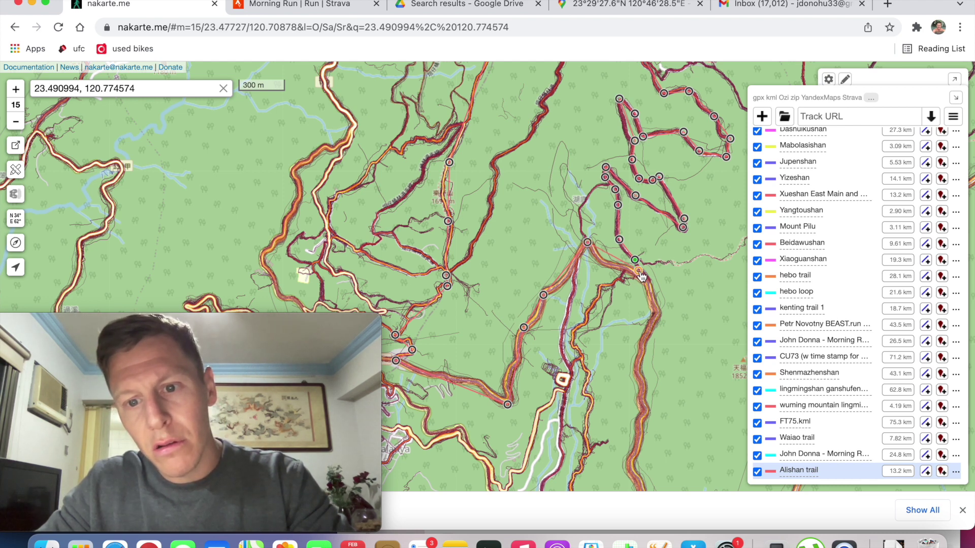
Step: Uncheck Strava heatmap (all) and (run), then review the 13.2 km trail up to its north end
mouse_move(875, 88)
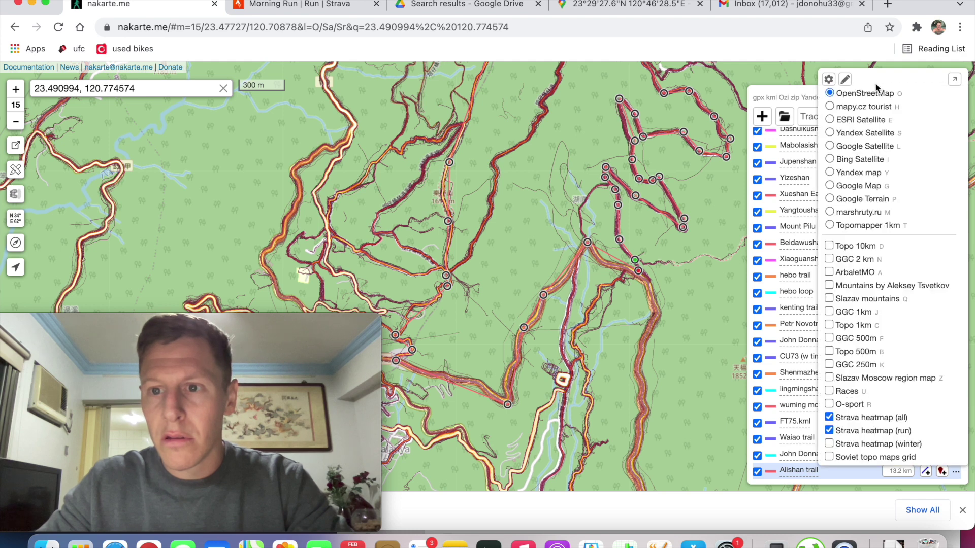
left_click(829, 431)
left_click(829, 418)
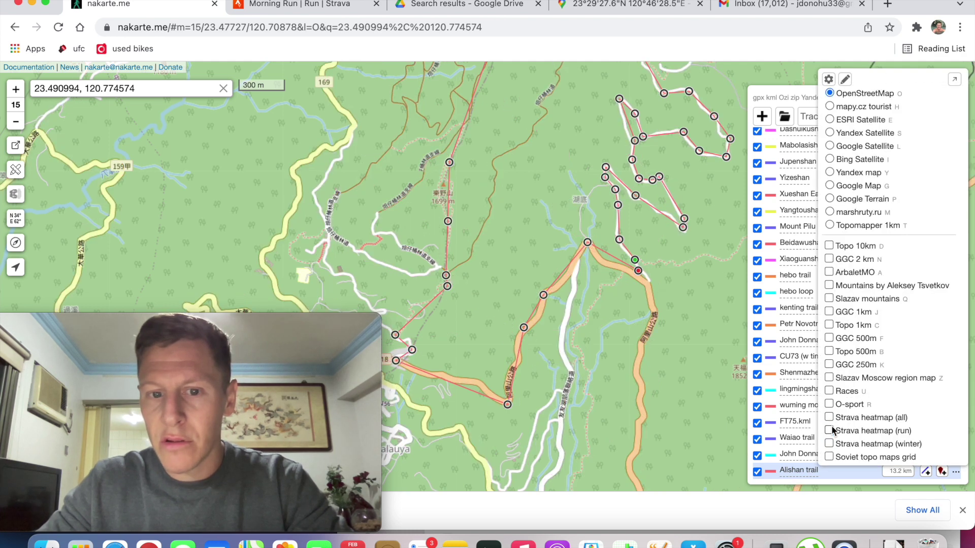
left_click_drag(544, 245, 539, 309)
left_click_drag(581, 200, 512, 340)
left_click_drag(500, 263, 553, 118)
left_click_drag(483, 280, 531, 375)
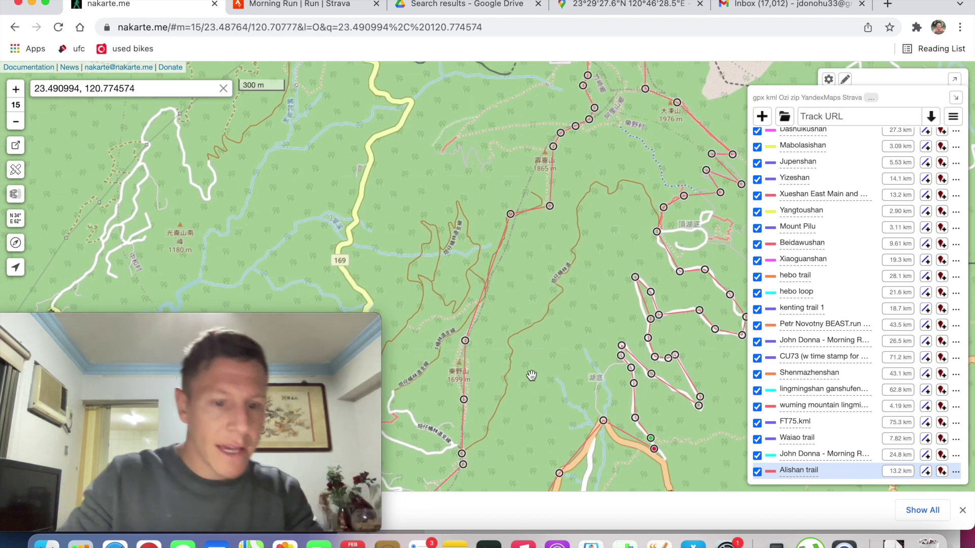